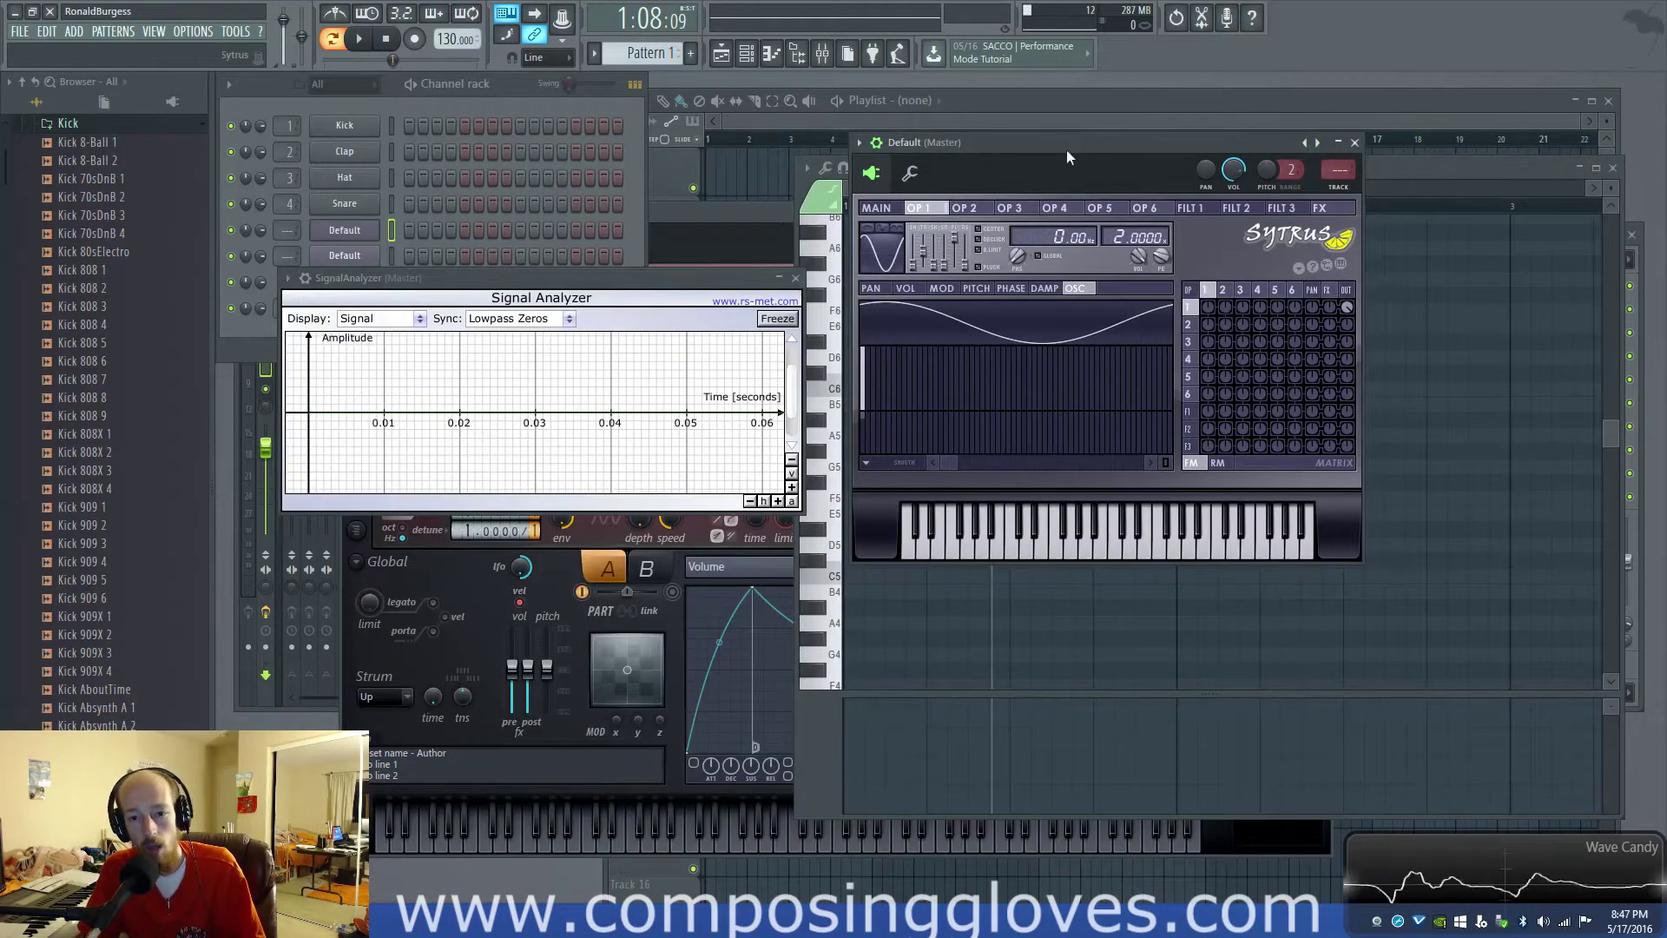
# Reposition the Sytrus window next to the master's Signal Analyzer
pyautogui.moveTo(1066, 149); pyautogui.dragTo(1099, 134)
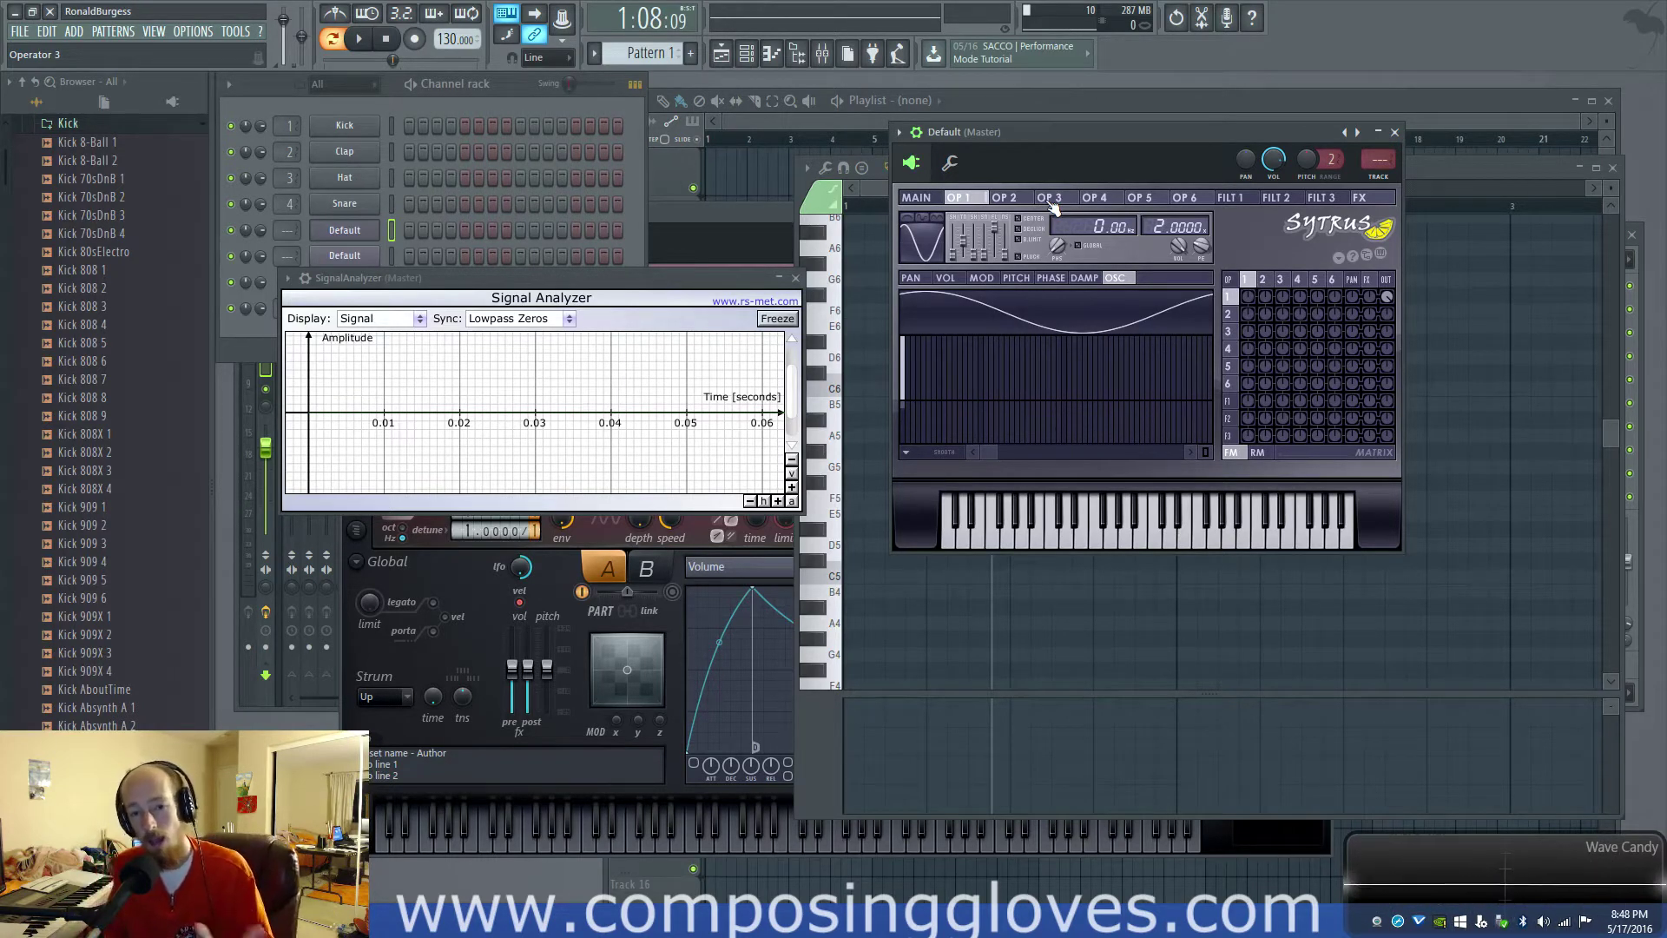
# Nudge the Sytrus and Signal Analyzer windows into place and bring Harmor to the front
pyautogui.moveTo(1113, 134); pyautogui.dragTo(1110, 128)
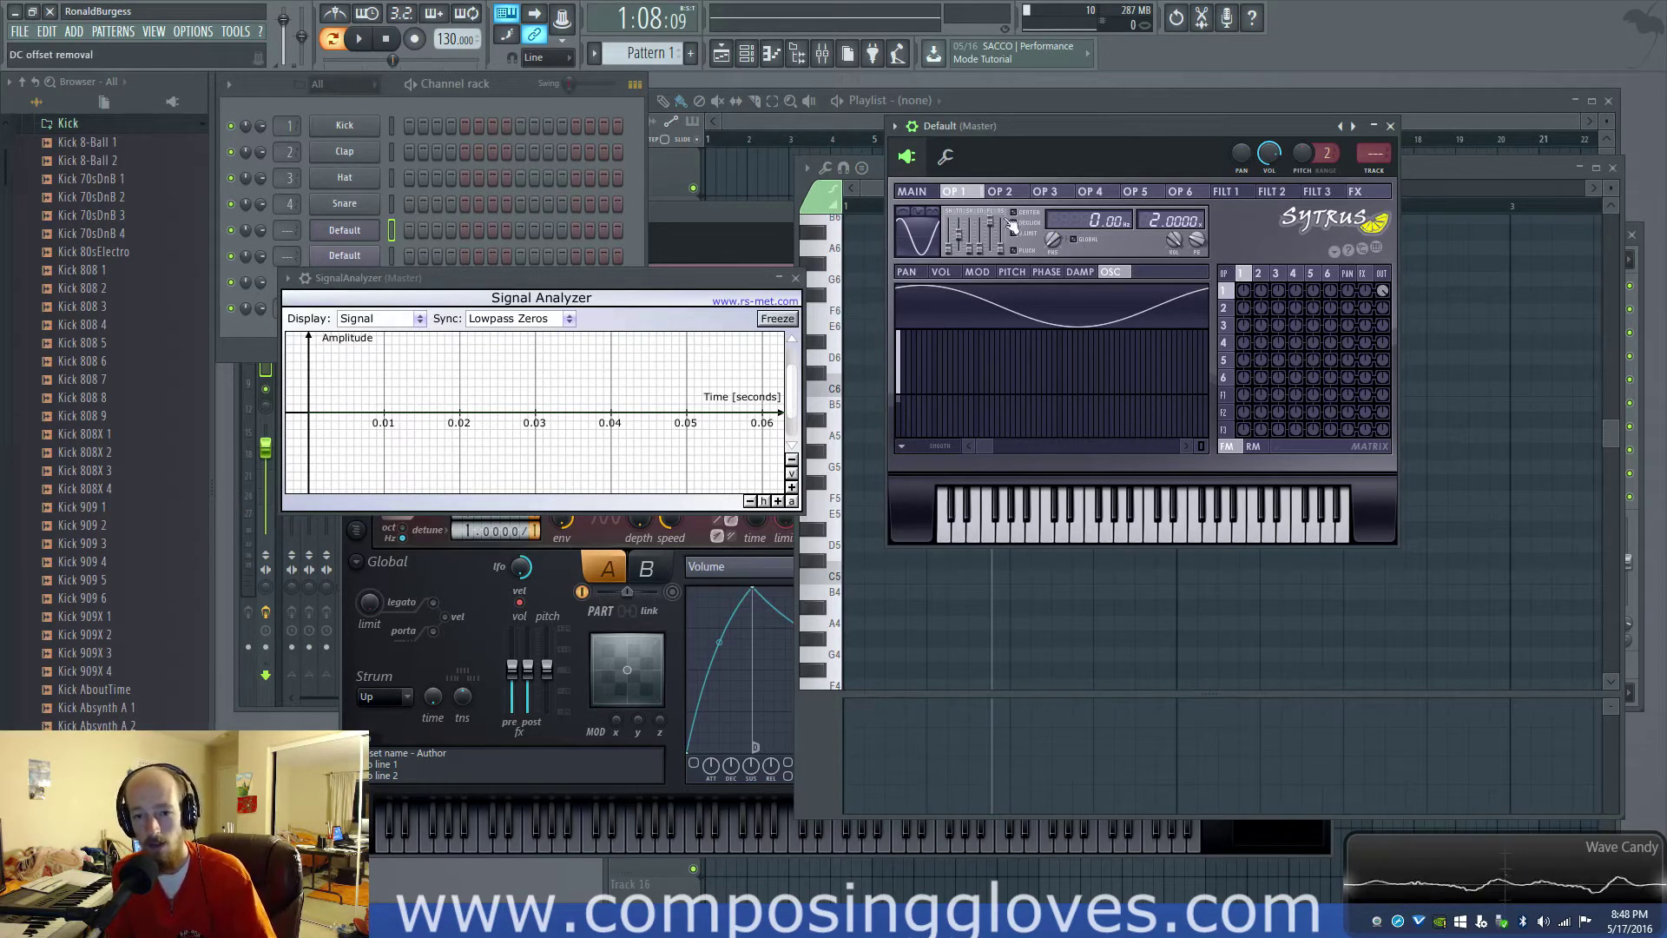
pyautogui.moveTo(1044, 124); pyautogui.dragTo(1023, 87)
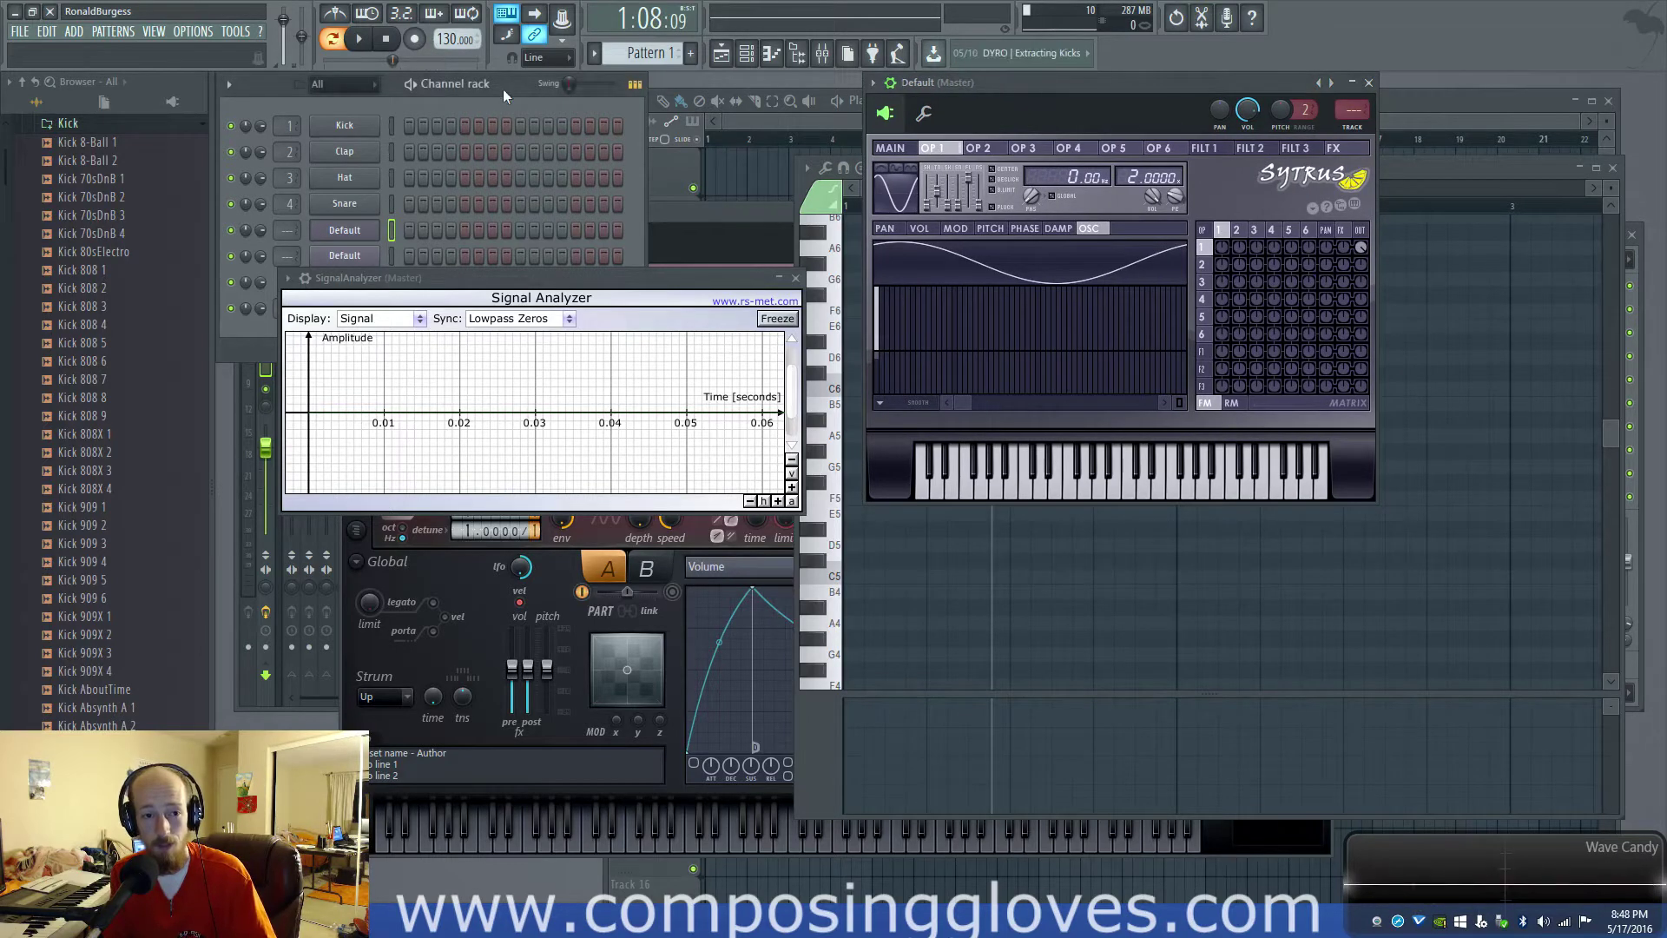
pyautogui.moveTo(444, 285); pyautogui.dragTo(418, 327)
pyautogui.click(699, 227)
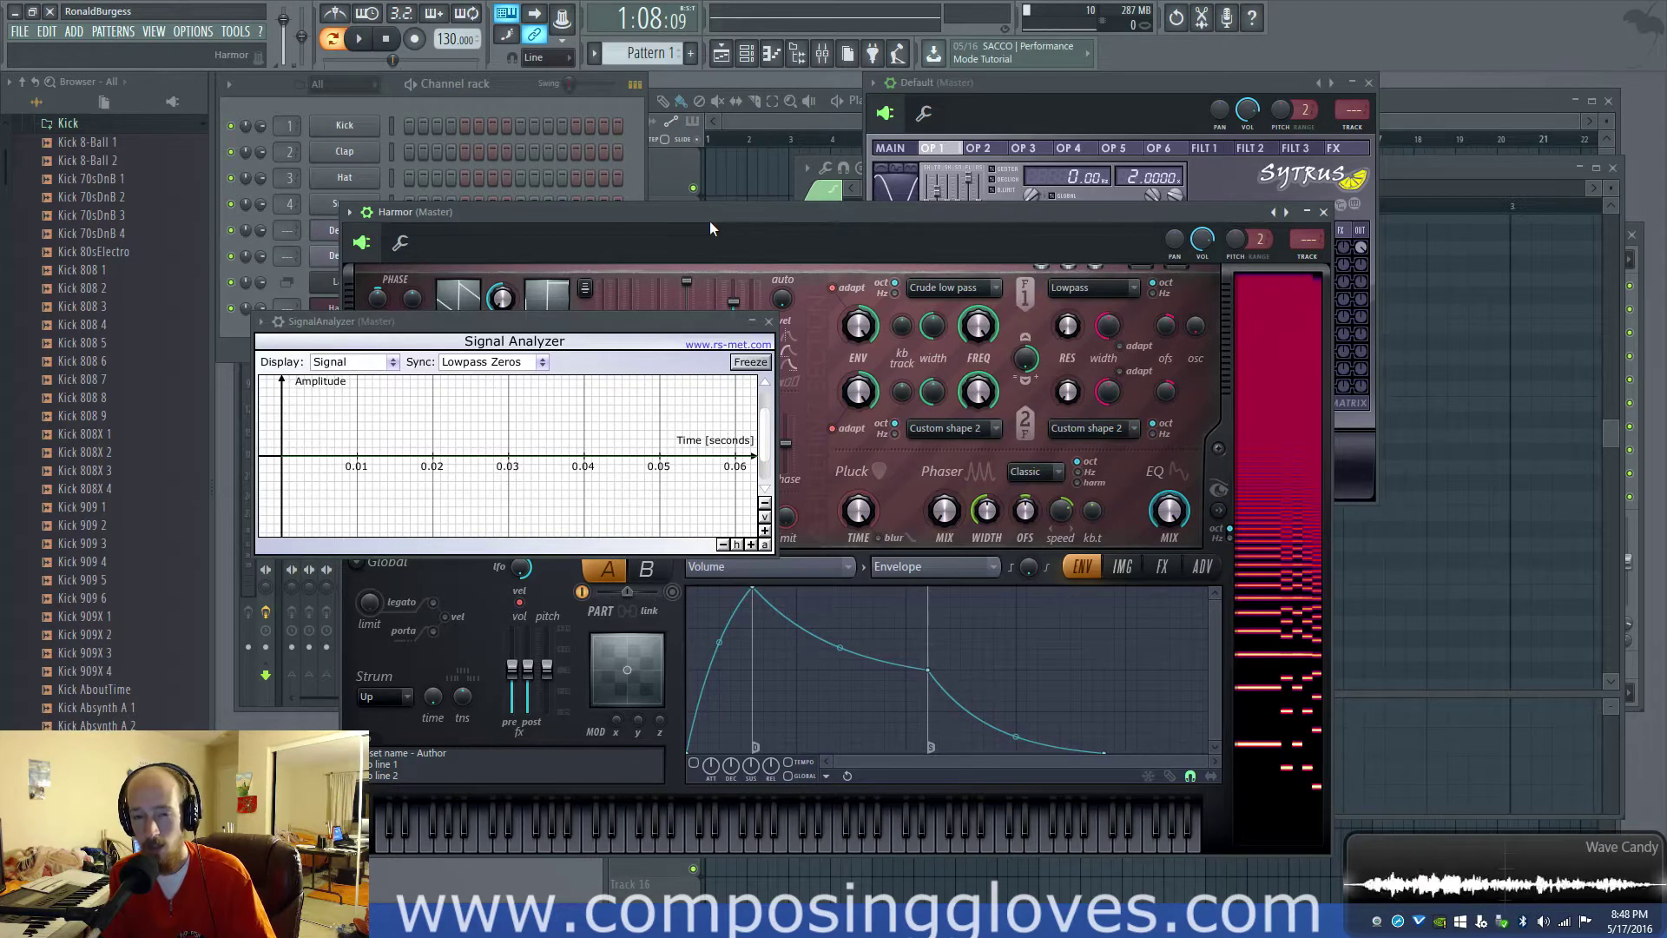
# Move Harmor aside and bring Sytrus forward to sound its sine
pyautogui.moveTo(710, 220); pyautogui.dragTo(840, 242)
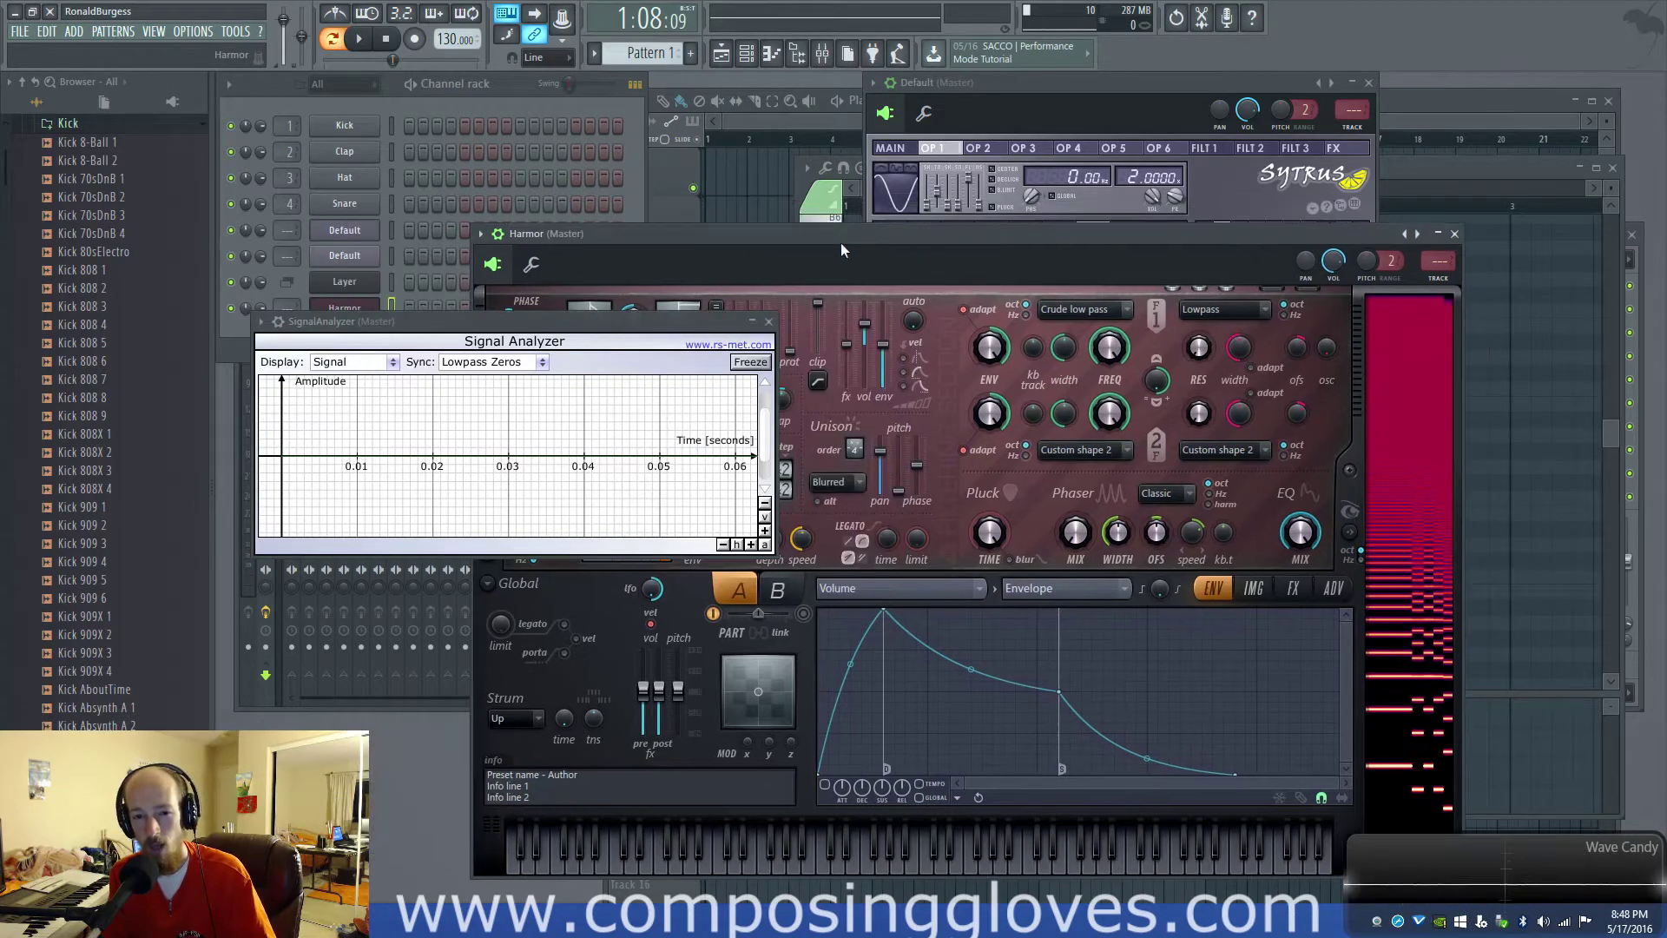
pyautogui.moveTo(599, 323); pyautogui.dragTo(686, 315)
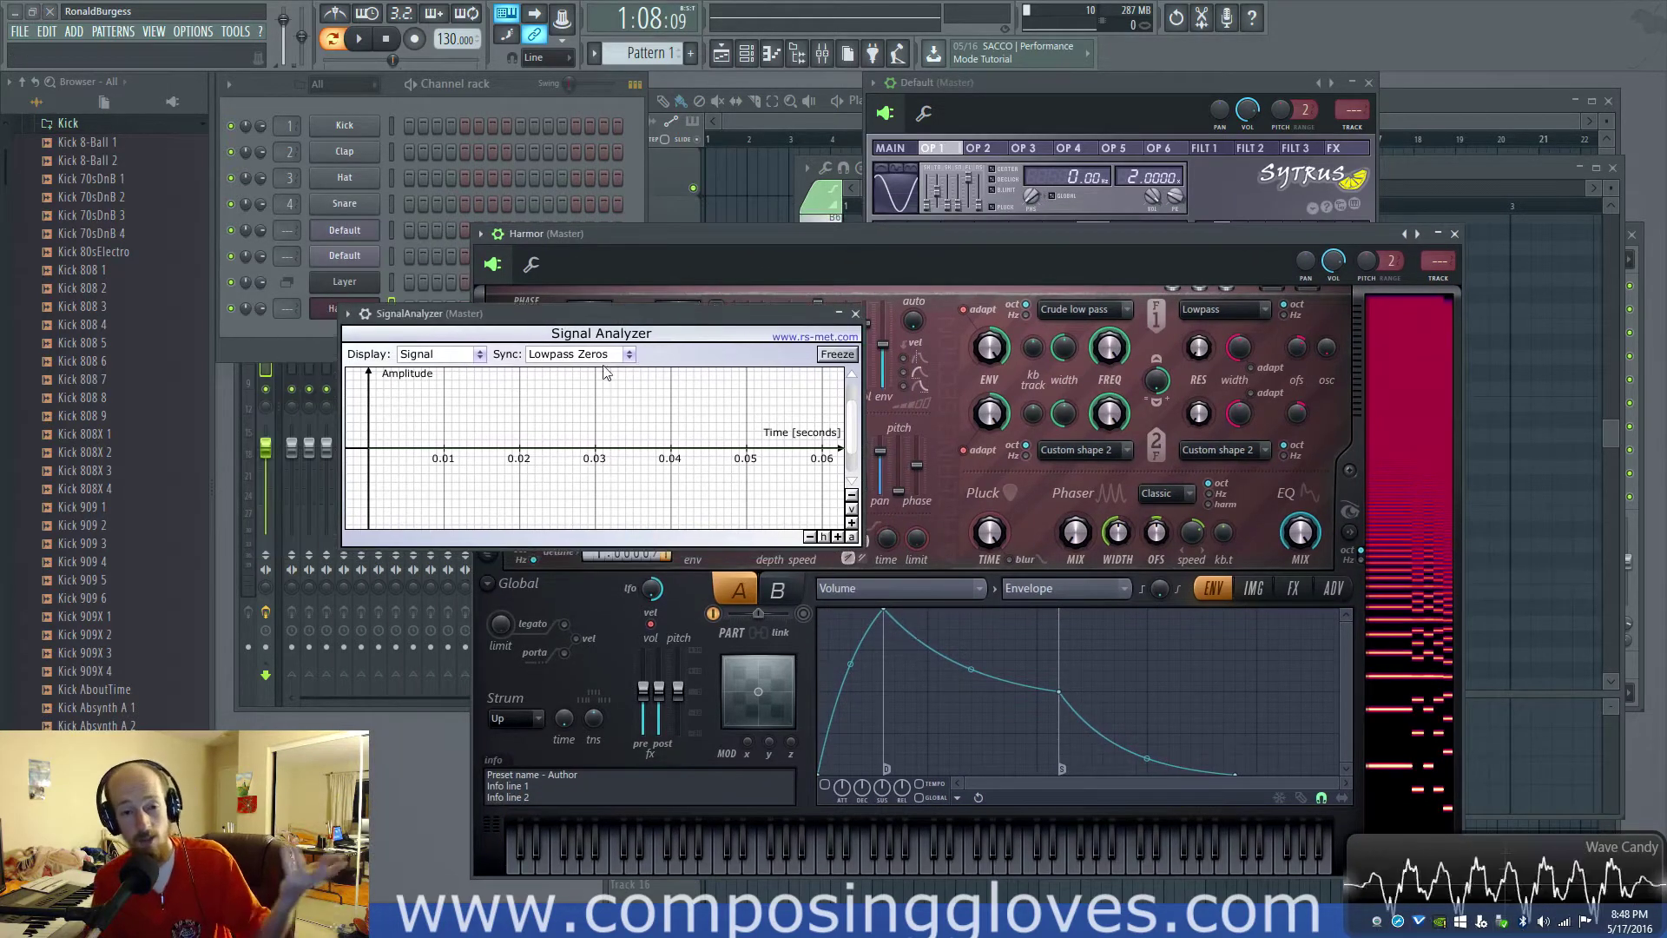
pyautogui.click(1179, 95)
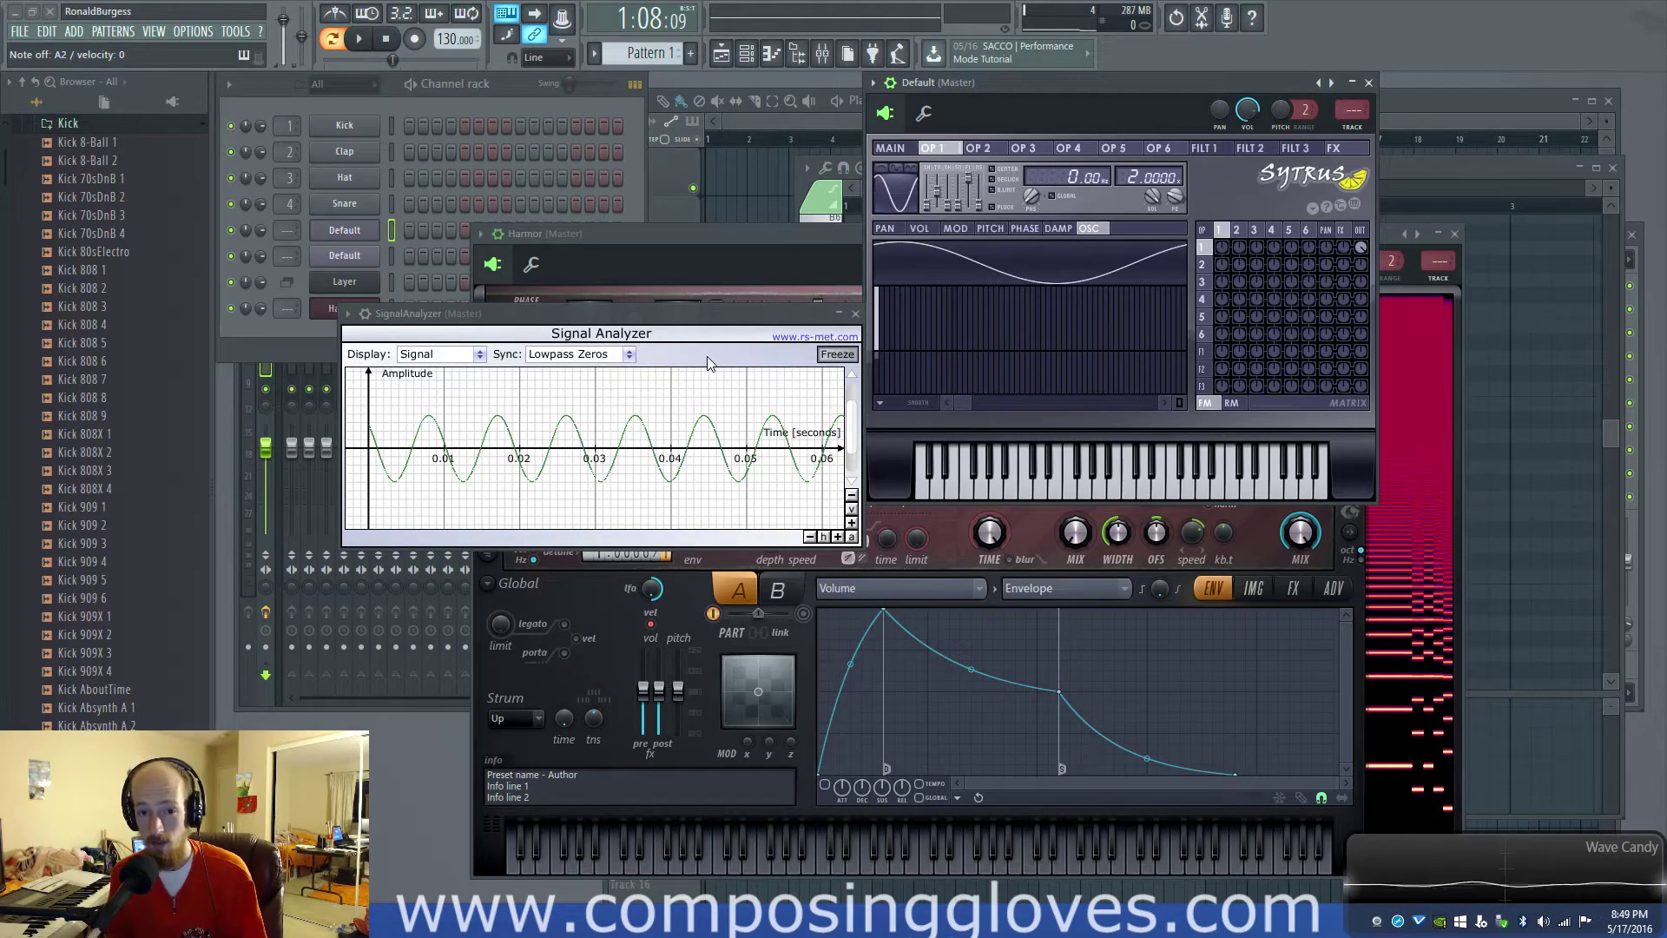
# Switch the Signal Analyzer's Display from the waveform view to Spectrum
pyautogui.moveTo(731, 228)
pyautogui.mouseDown()
pyautogui.moveTo(707, 238)
pyautogui.moveTo(752, 222)
pyautogui.mouseUp()
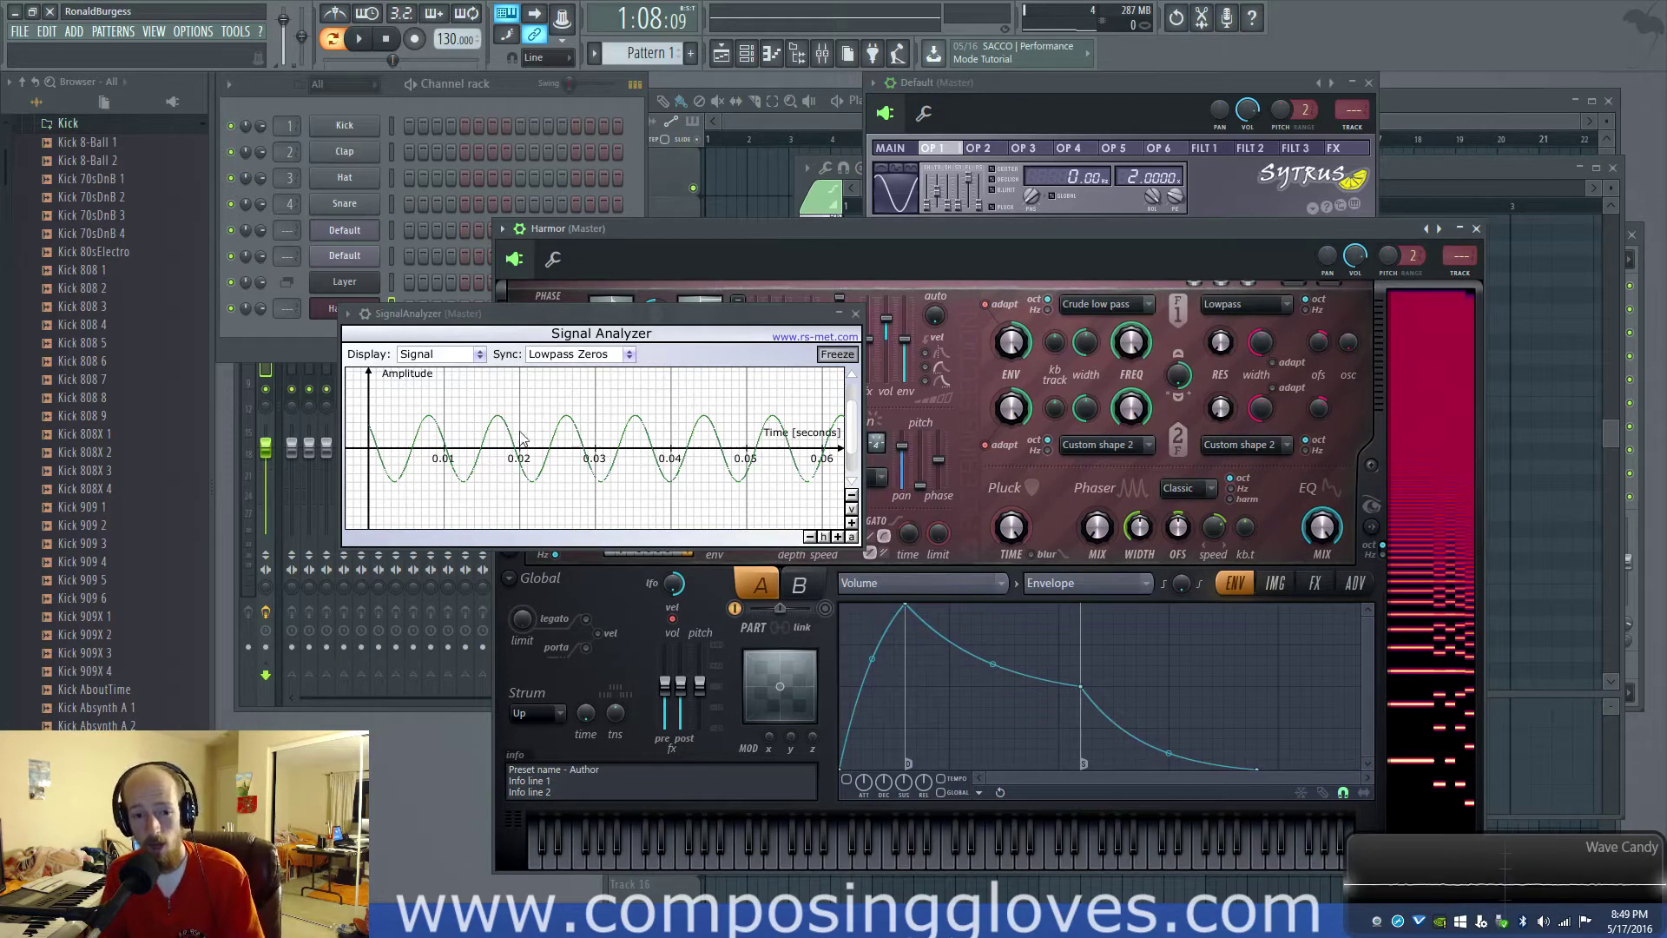
pyautogui.click(590, 354)
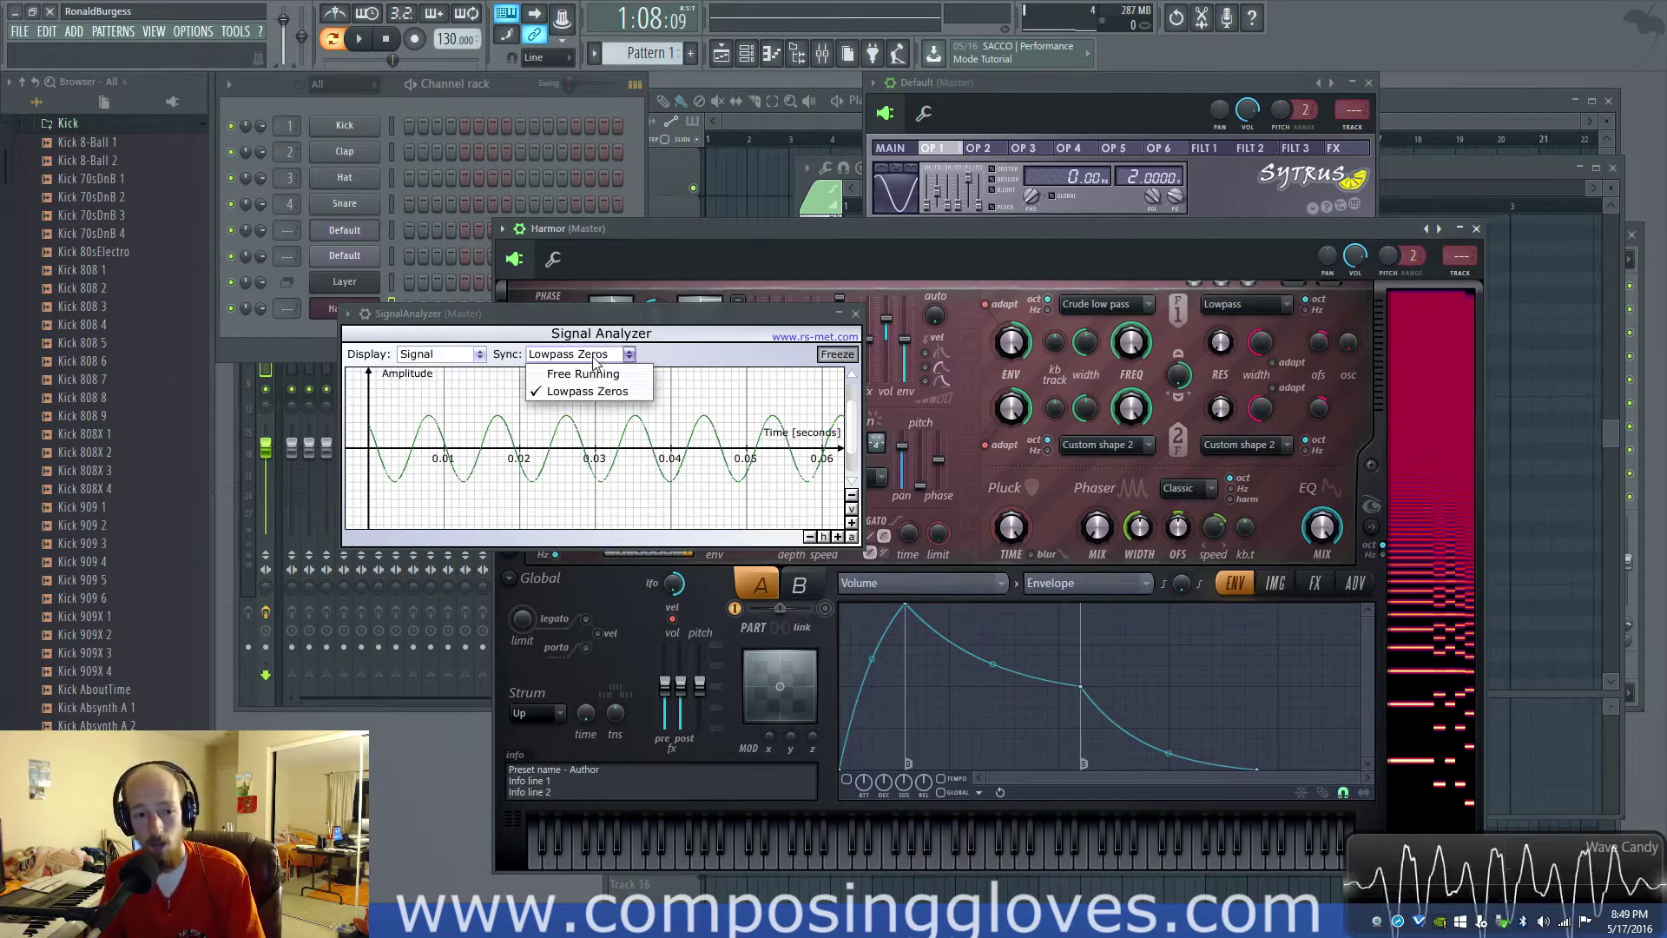
pyautogui.click(460, 356)
pyautogui.click(460, 390)
# Bring Sytrus forward and play then pause to check the spectrum peak
pyautogui.moveTo(631, 309); pyautogui.dragTo(644, 295)
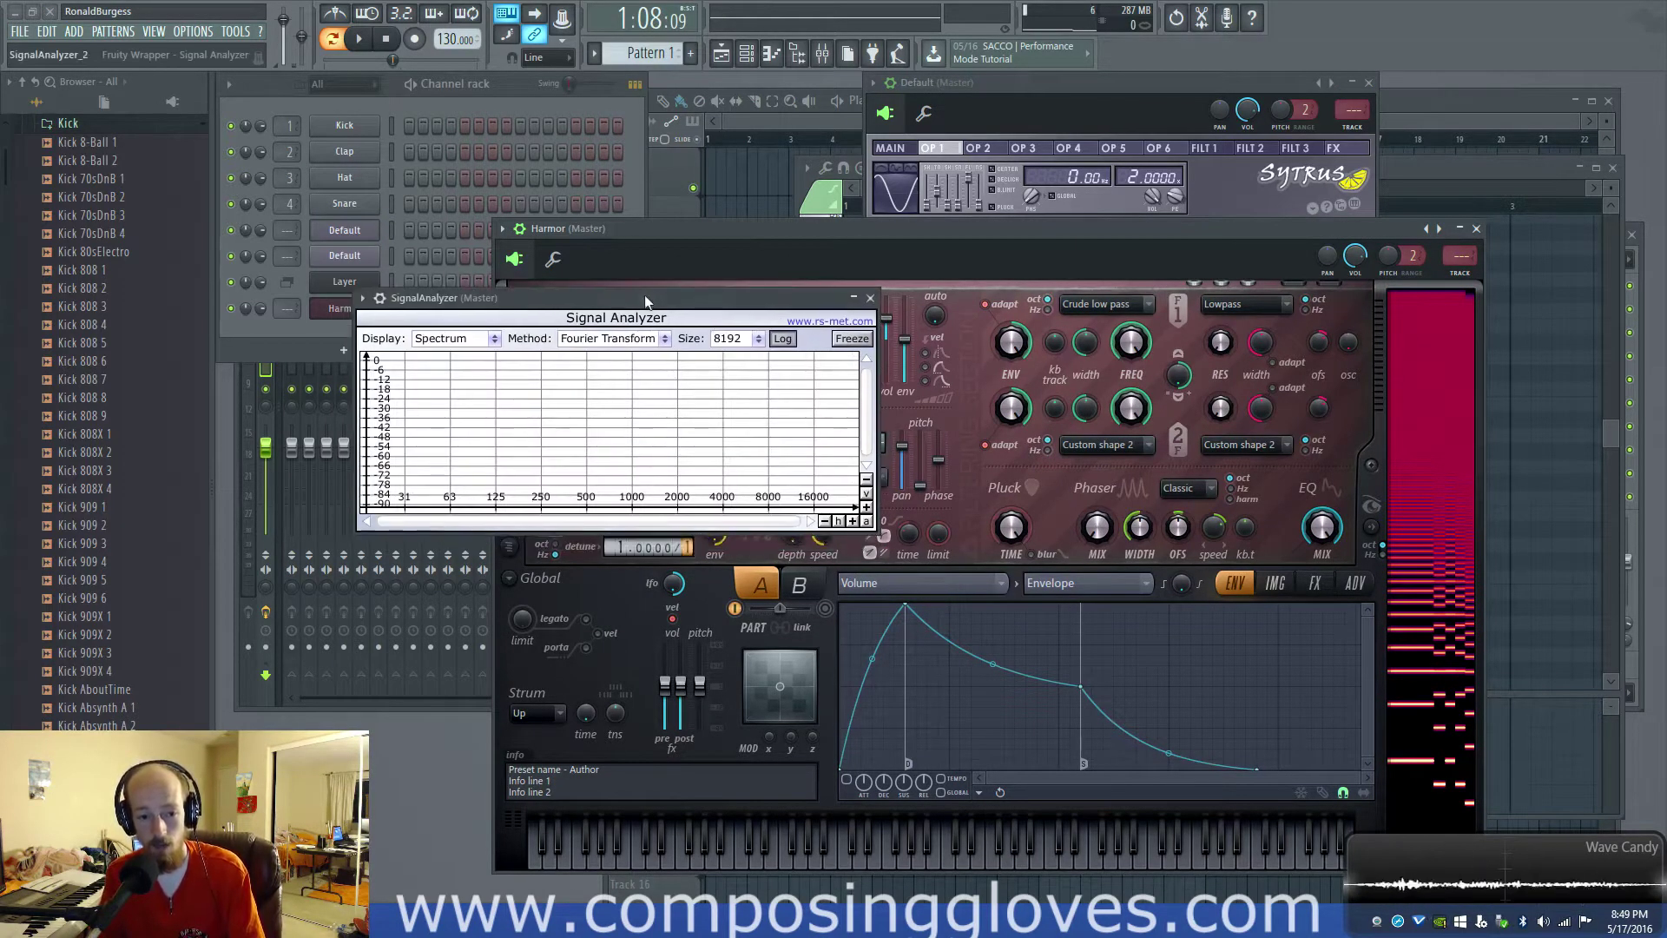
pyautogui.click(1085, 90)
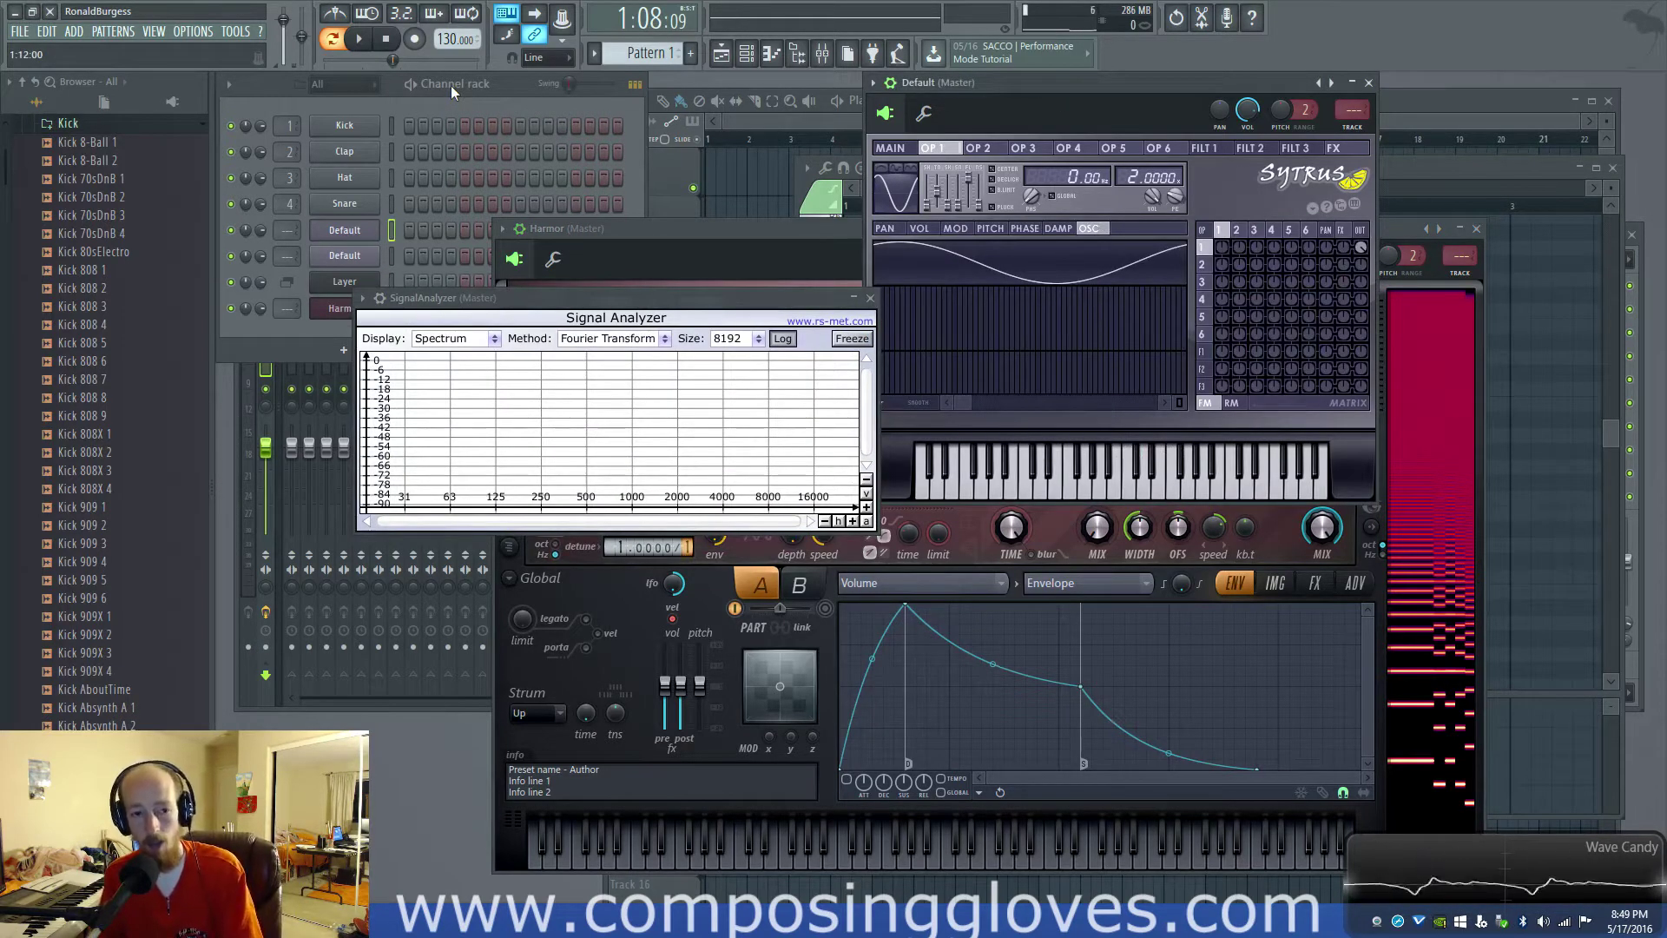
pyautogui.click(358, 39)
pyautogui.click(362, 40)
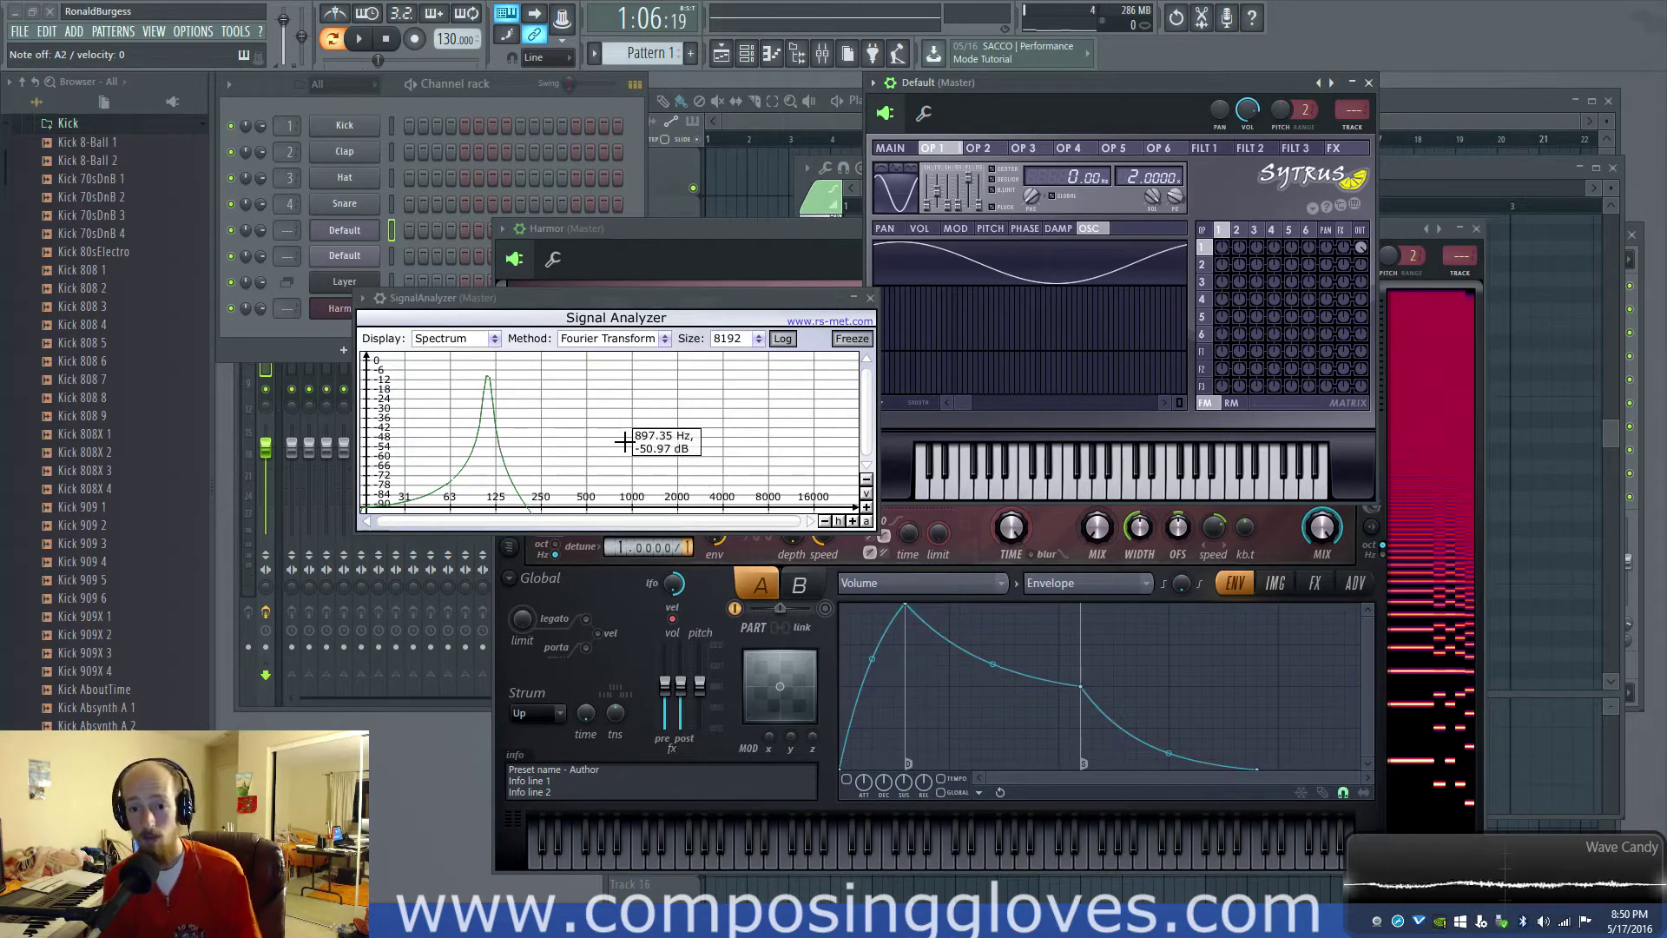
# Set the analyzer's Display back to Signal
pyautogui.click(469, 339)
pyautogui.click(474, 359)
pyautogui.click(465, 341)
pyautogui.click(458, 338)
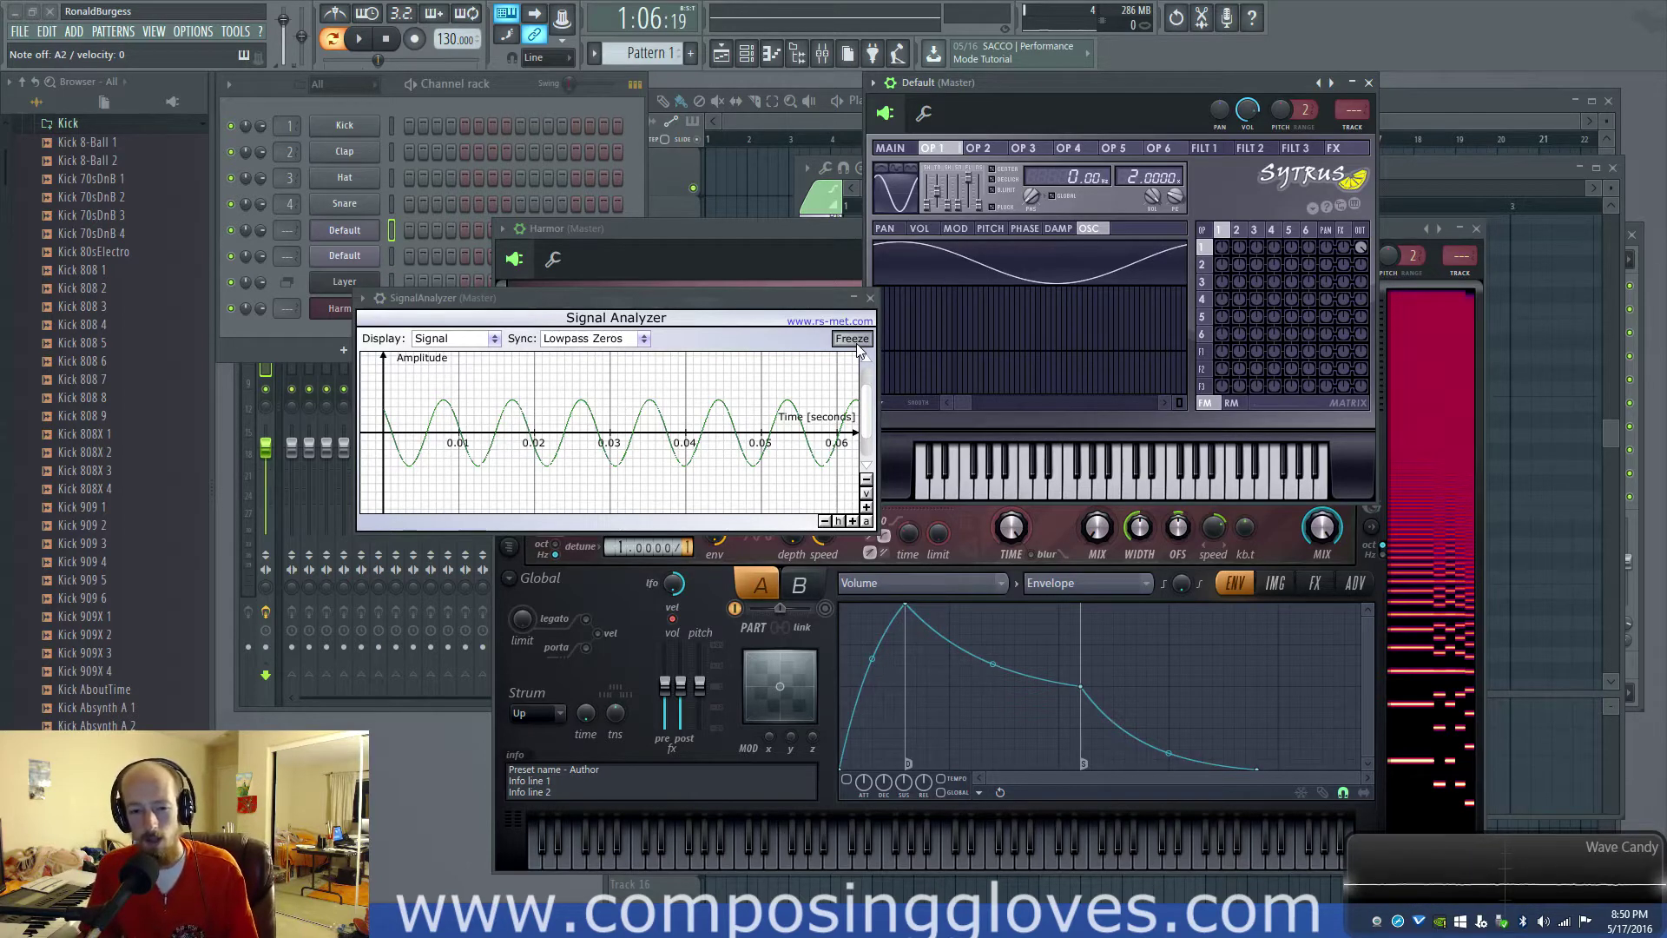
# Play a note on the Sytrus keyboard, then bring Harmor to the front
pyautogui.click(1263, 486)
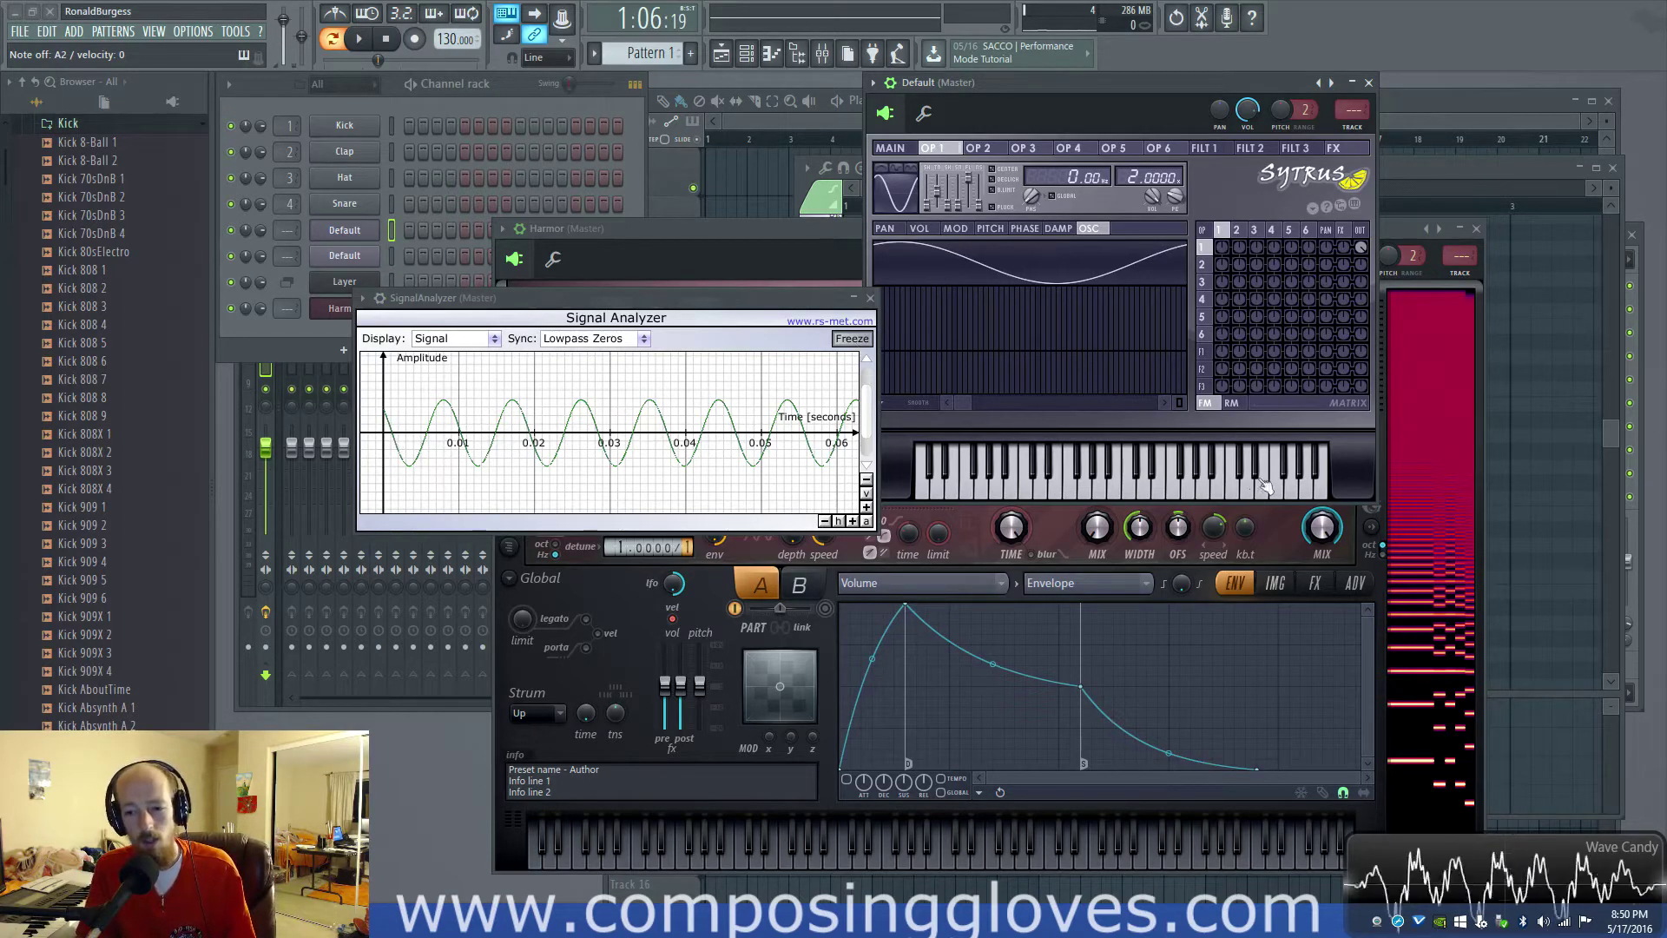
pyautogui.click(1413, 230)
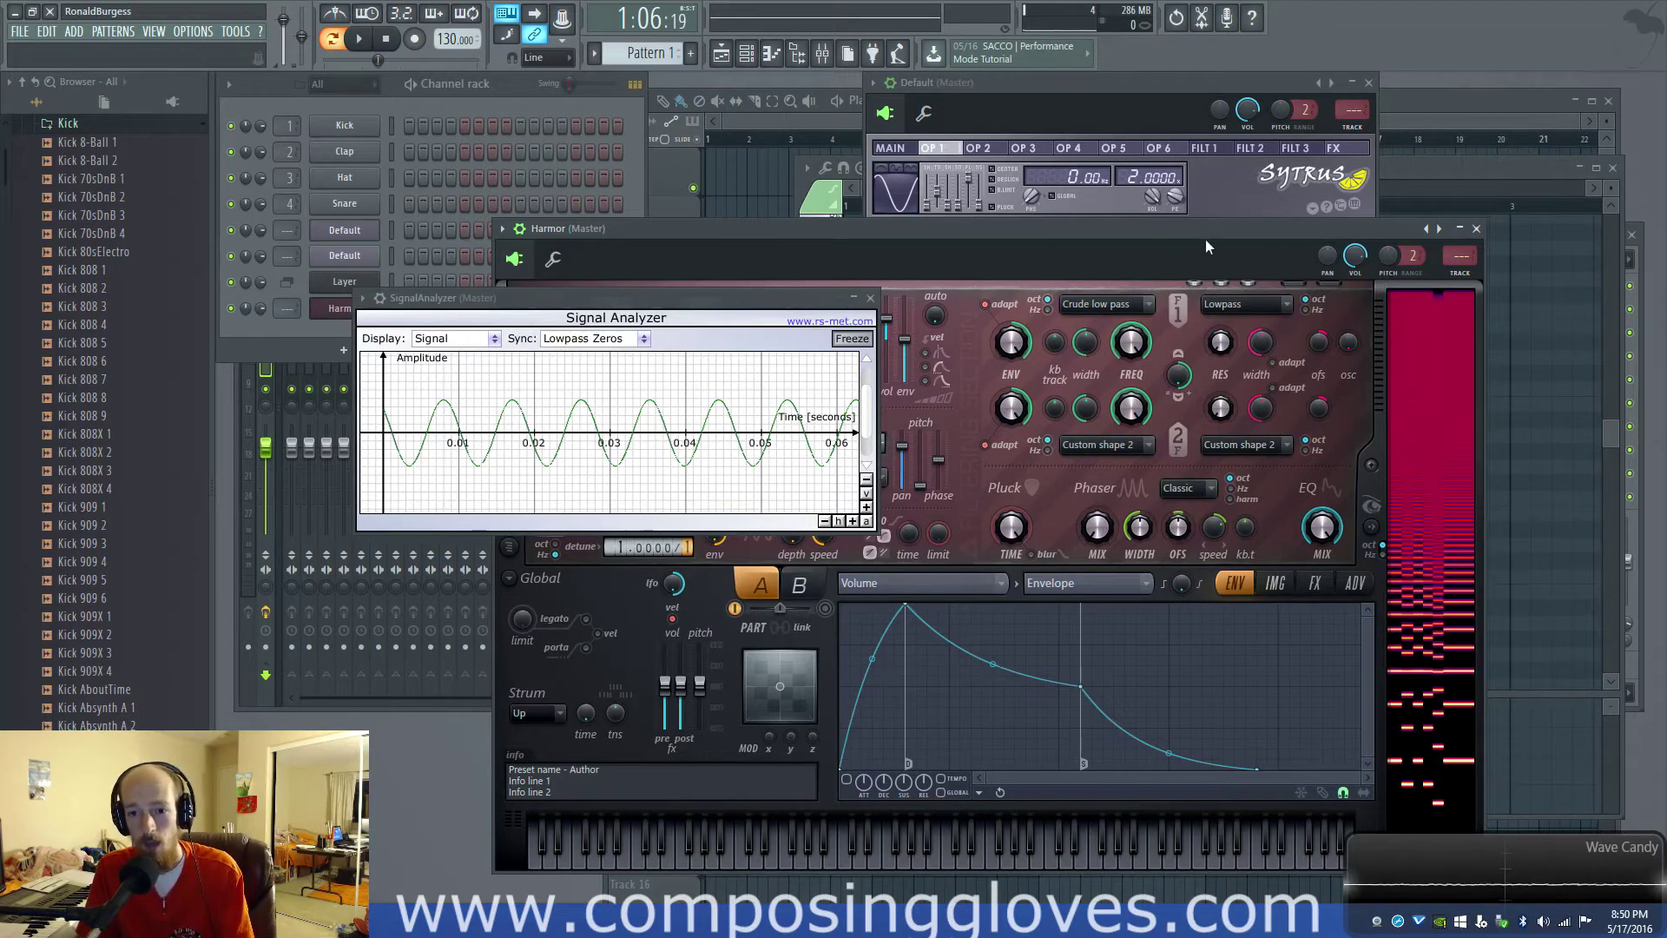
# Move the analyzer off Harmor's controls and play a Z-key note to show its waveform
pyautogui.moveTo(1205, 237); pyautogui.dragTo(1240, 219)
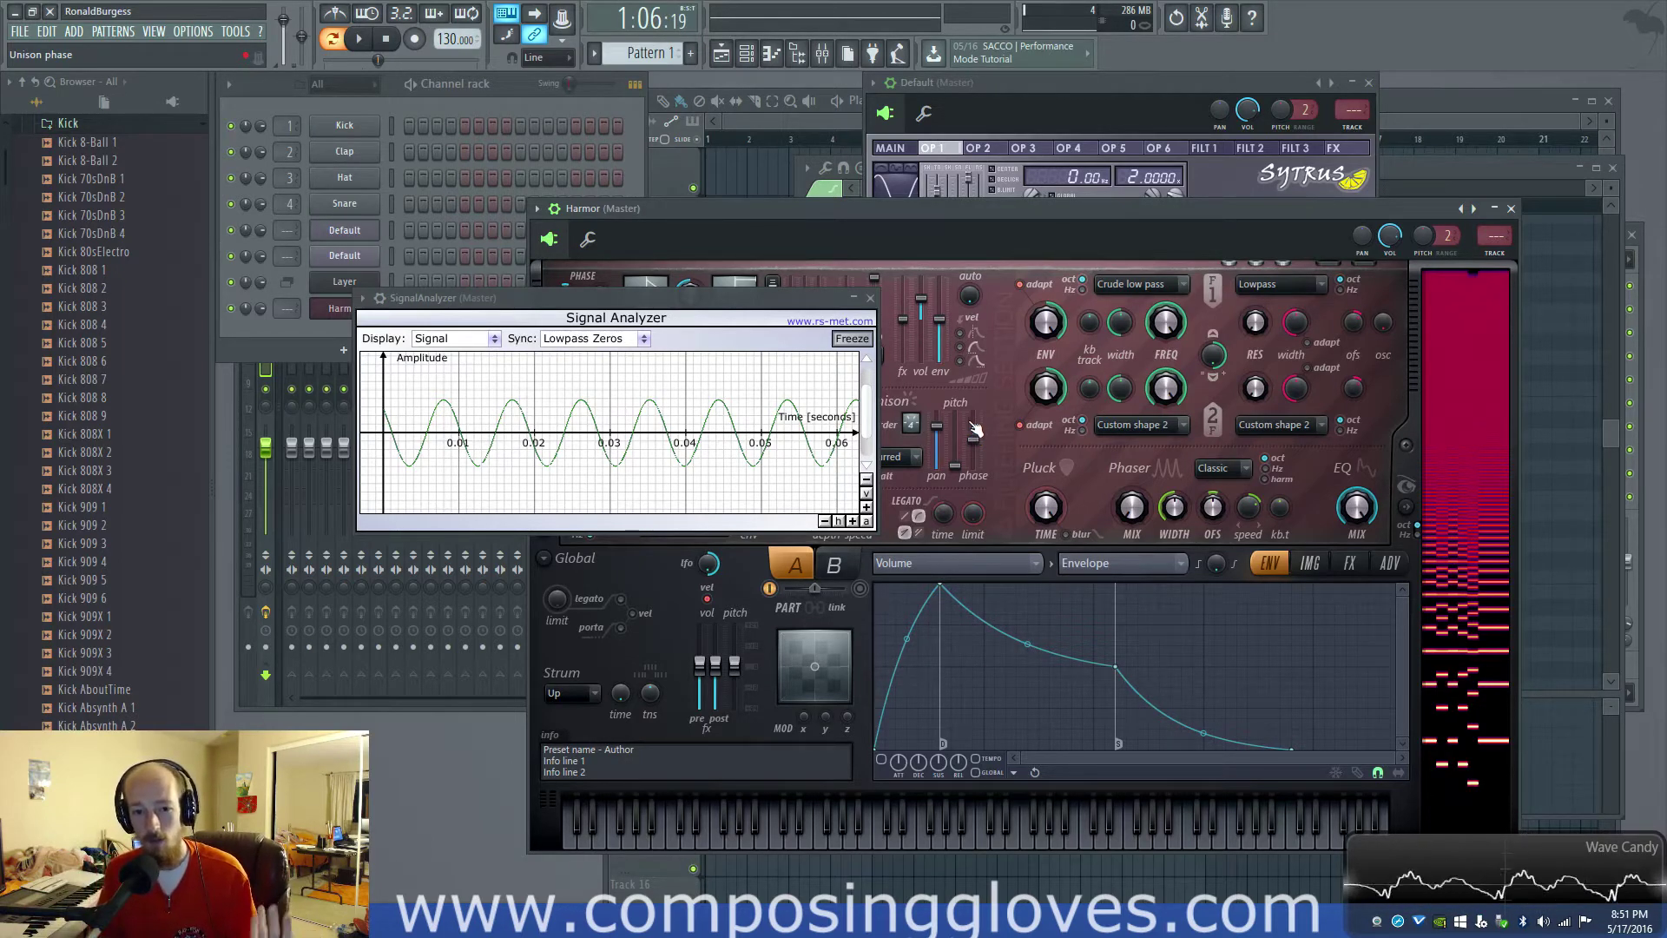
pyautogui.moveTo(782, 298)
pyautogui.mouseDown()
pyautogui.moveTo(855, 253)
pyautogui.moveTo(801, 240)
pyautogui.moveTo(917, 289)
pyautogui.mouseUp()
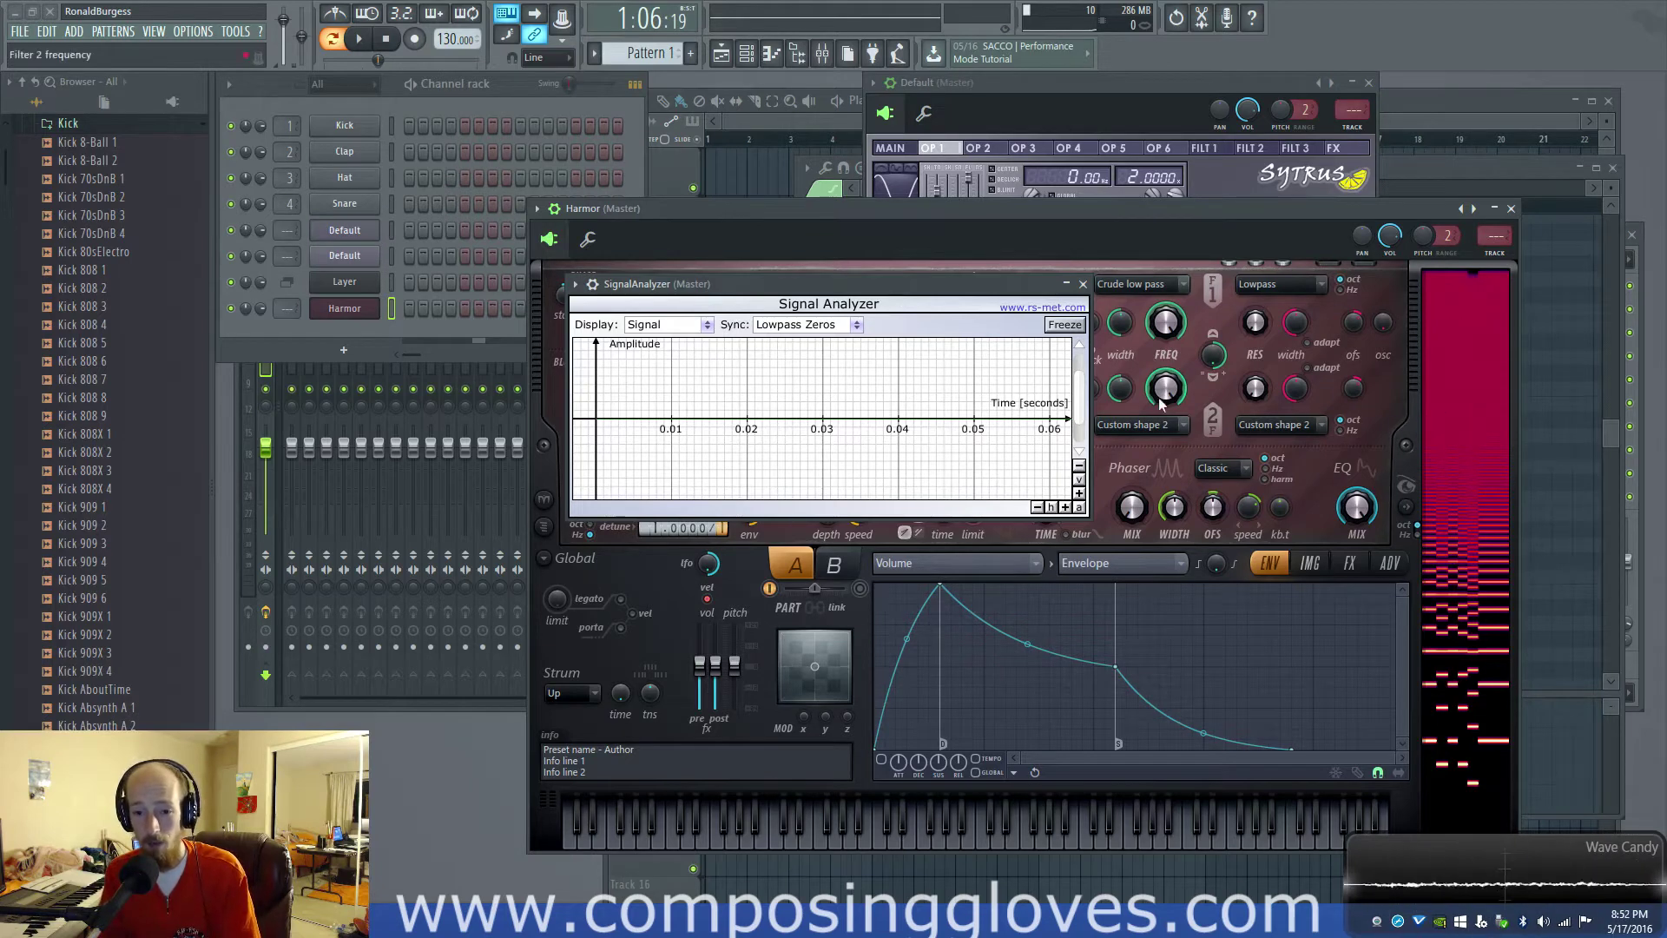
pyautogui.press('z')
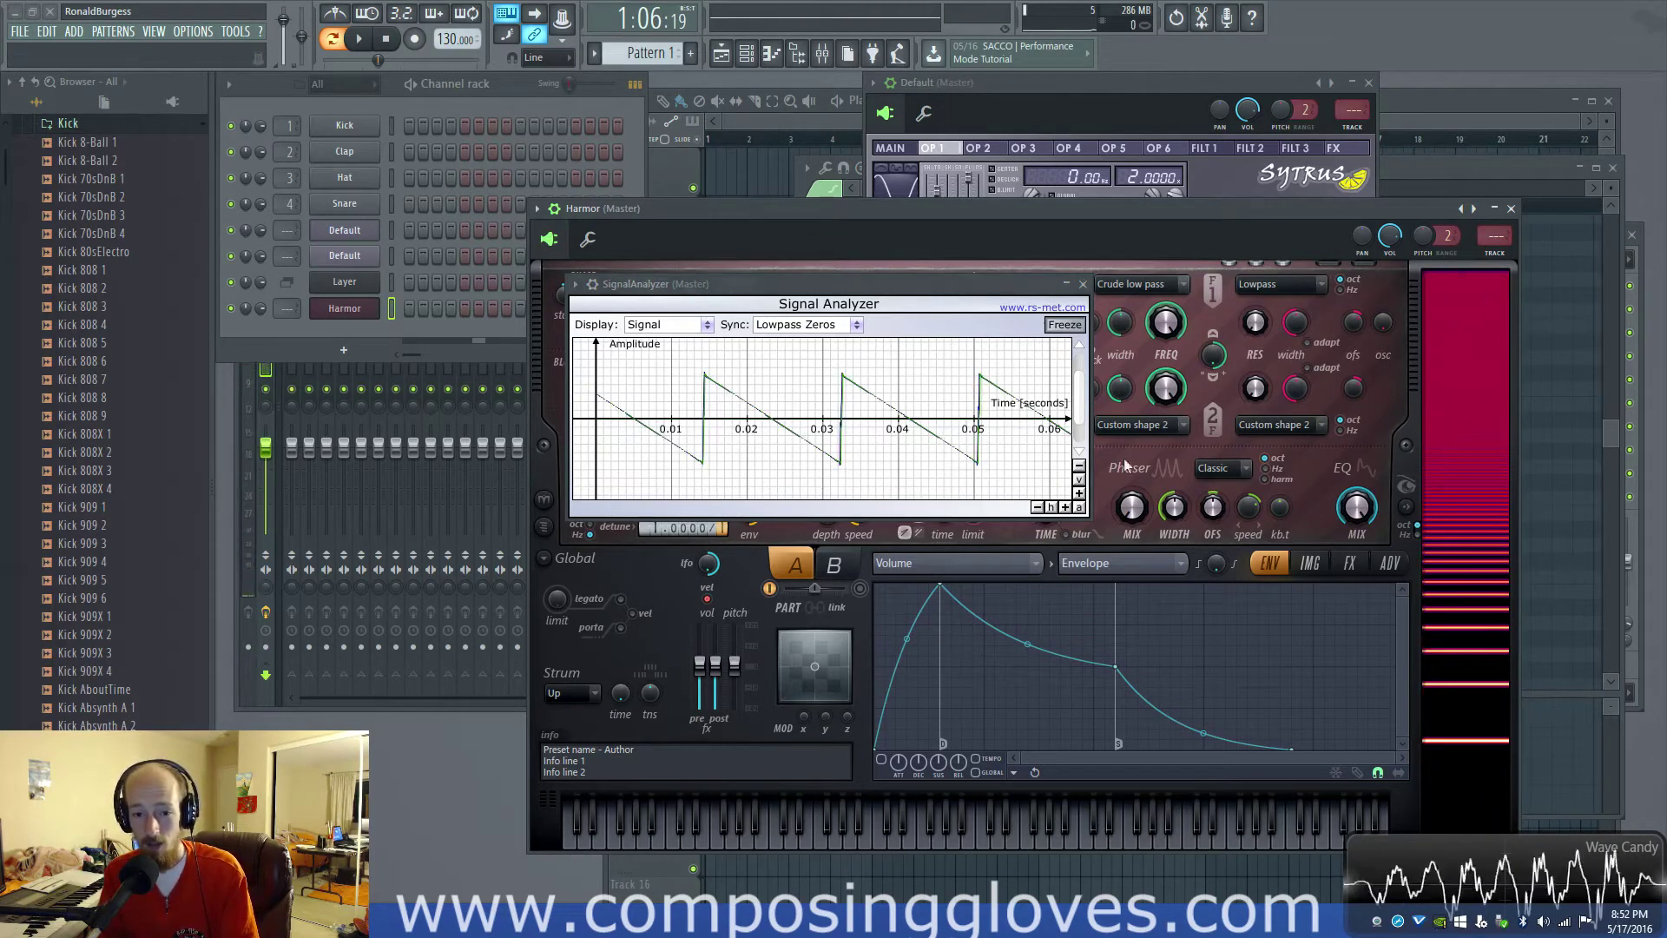
pyautogui.click(1053, 335)
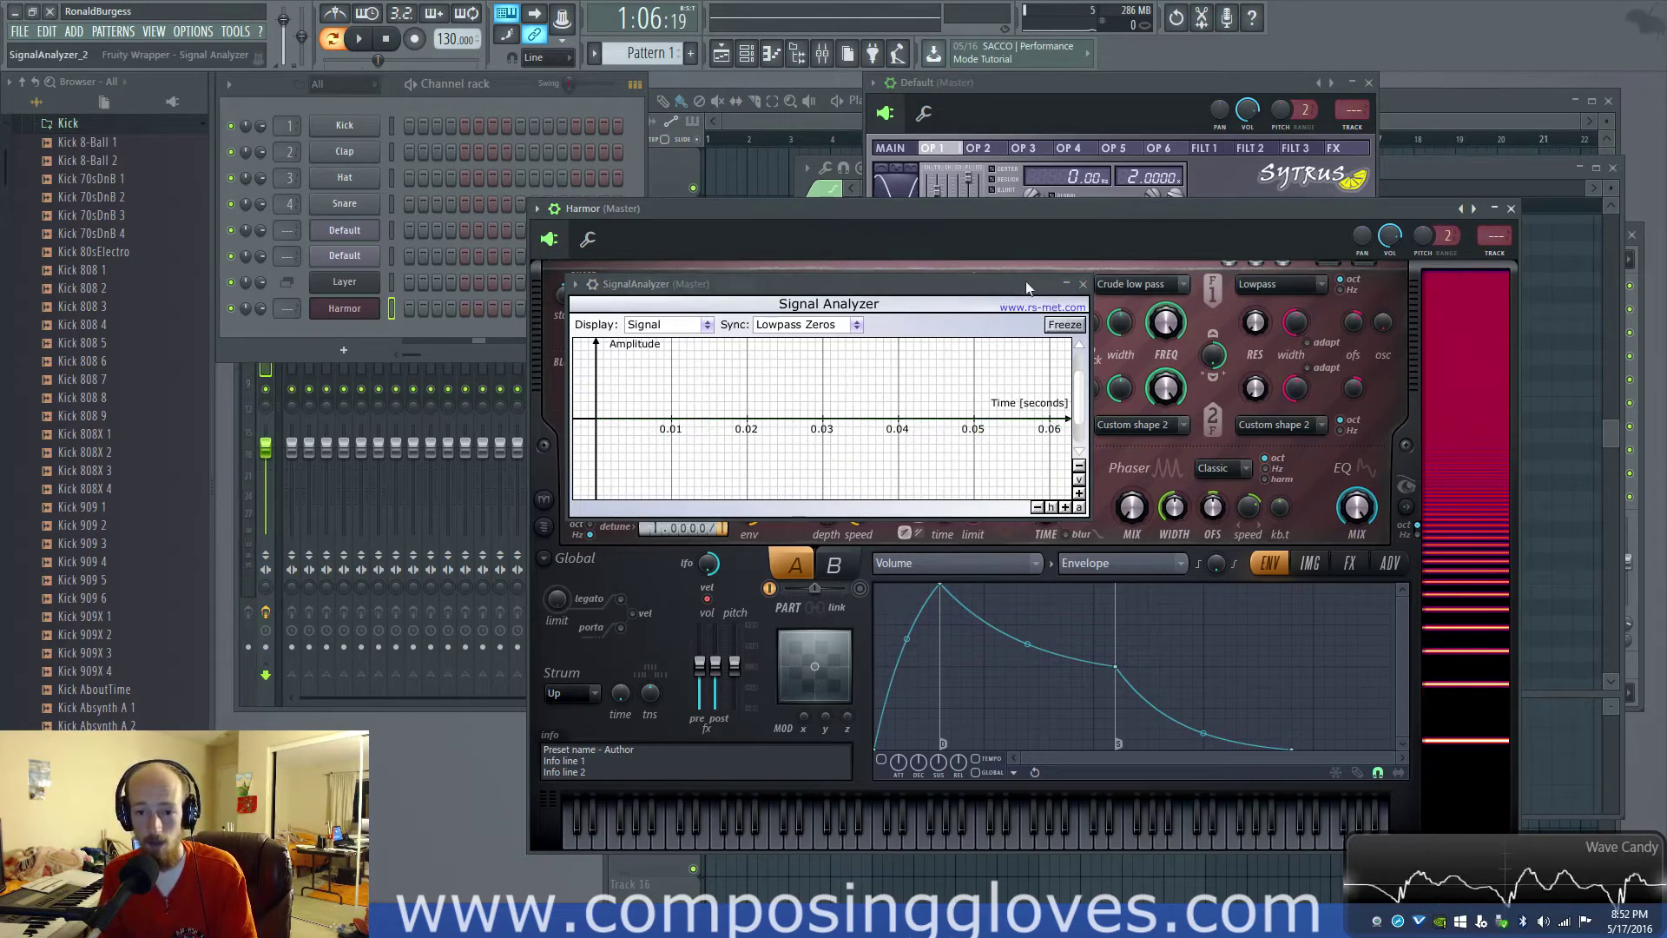
# Freeze Harmor's note in the analyzer and switch its Display to Spectrum
pyautogui.press('z')
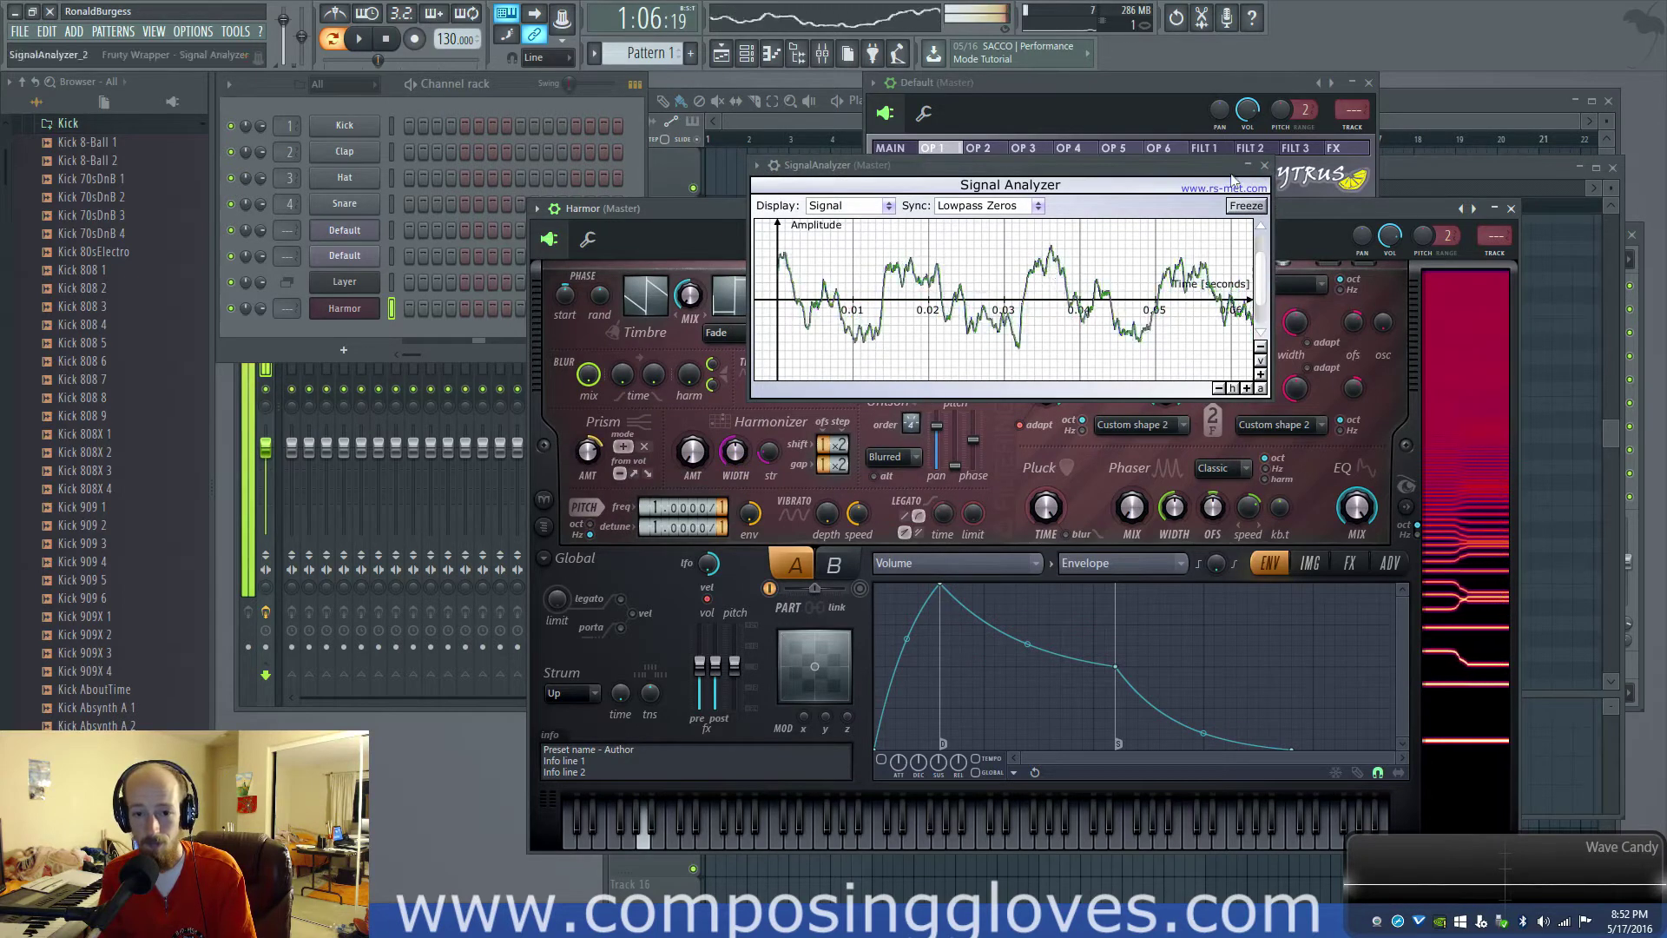
pyautogui.click(1247, 206)
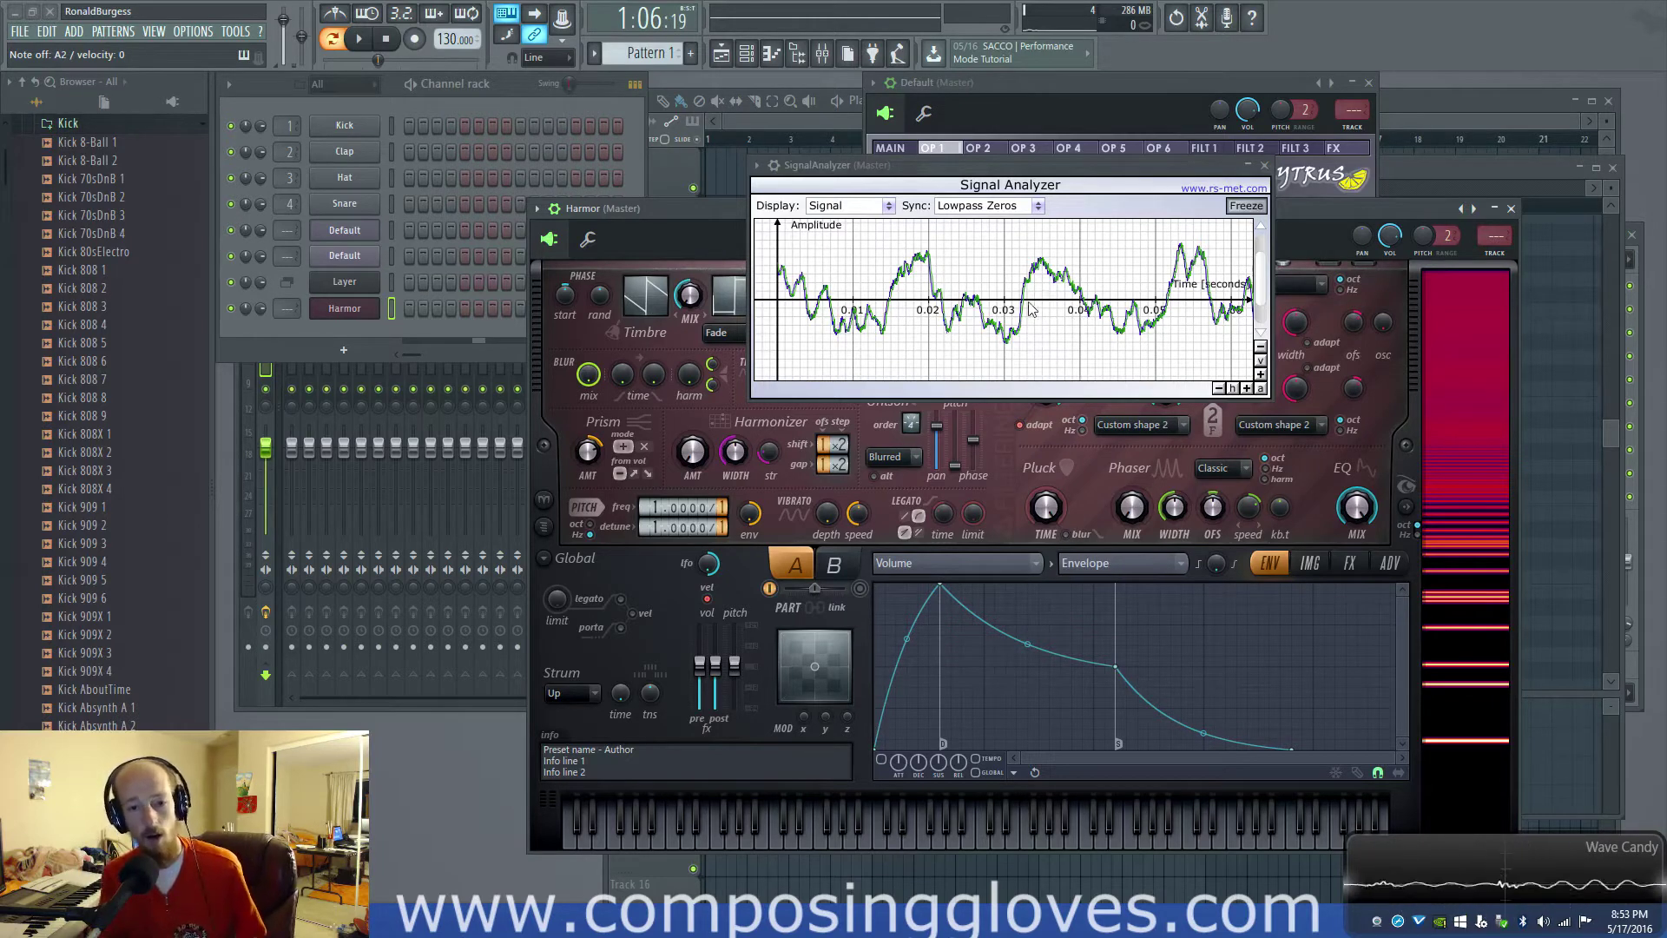
pyautogui.click(877, 206)
pyautogui.click(851, 230)
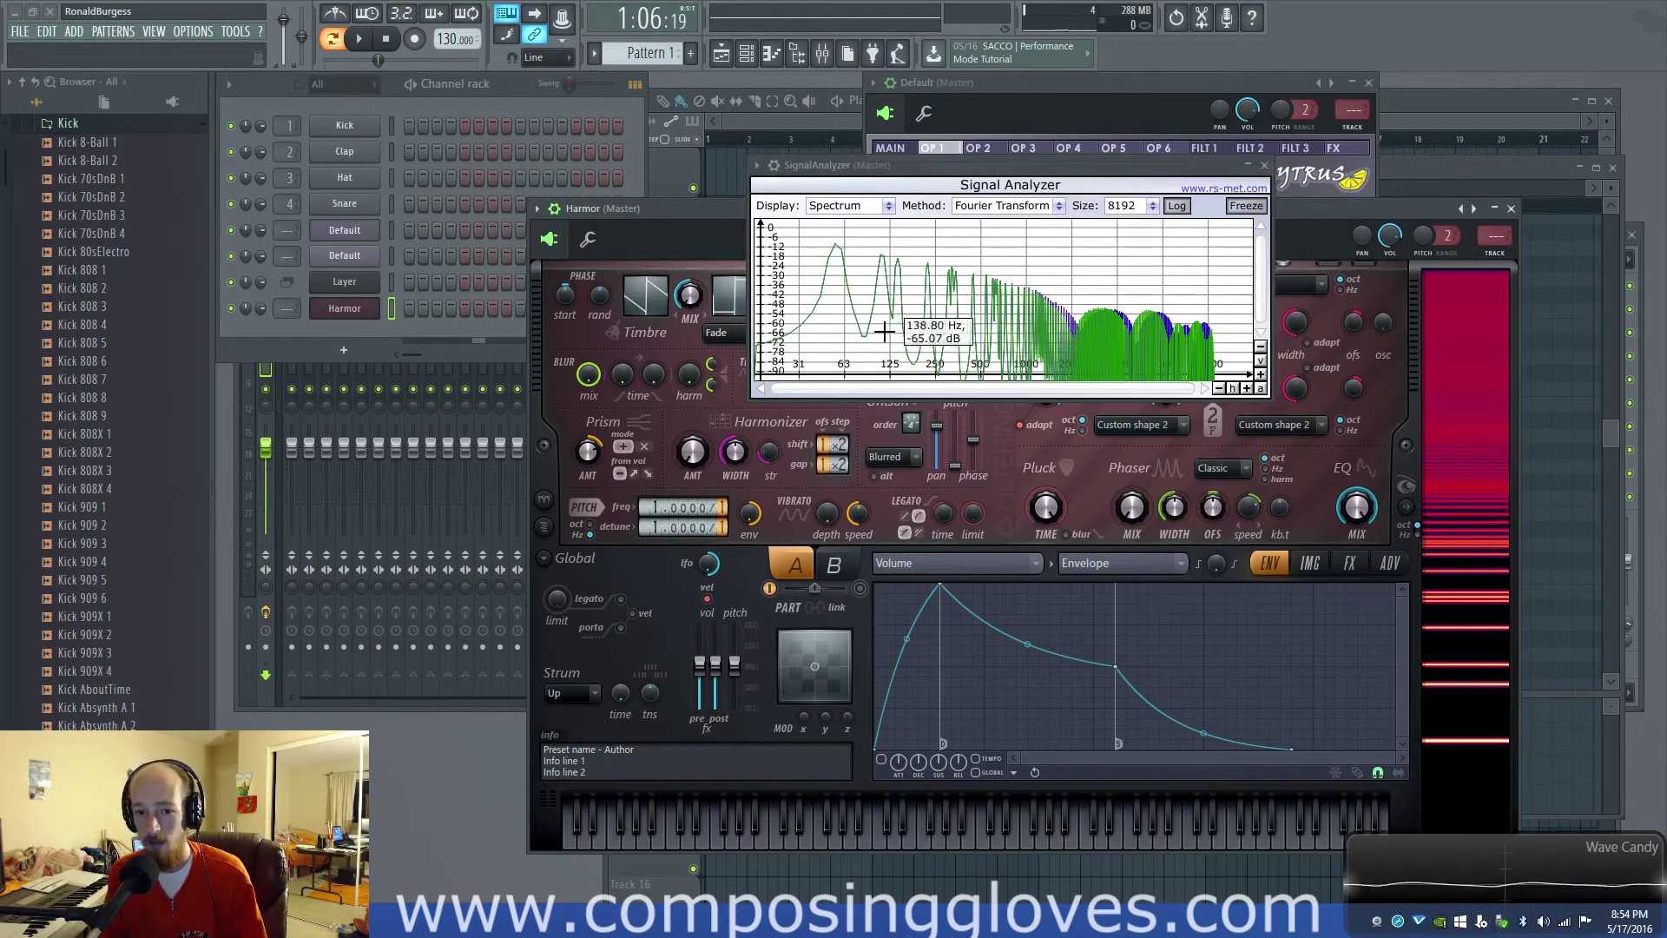
# Switch the analyzer back to Signal and freeze the Sytrus sine wave on its plot
pyautogui.click(838, 207)
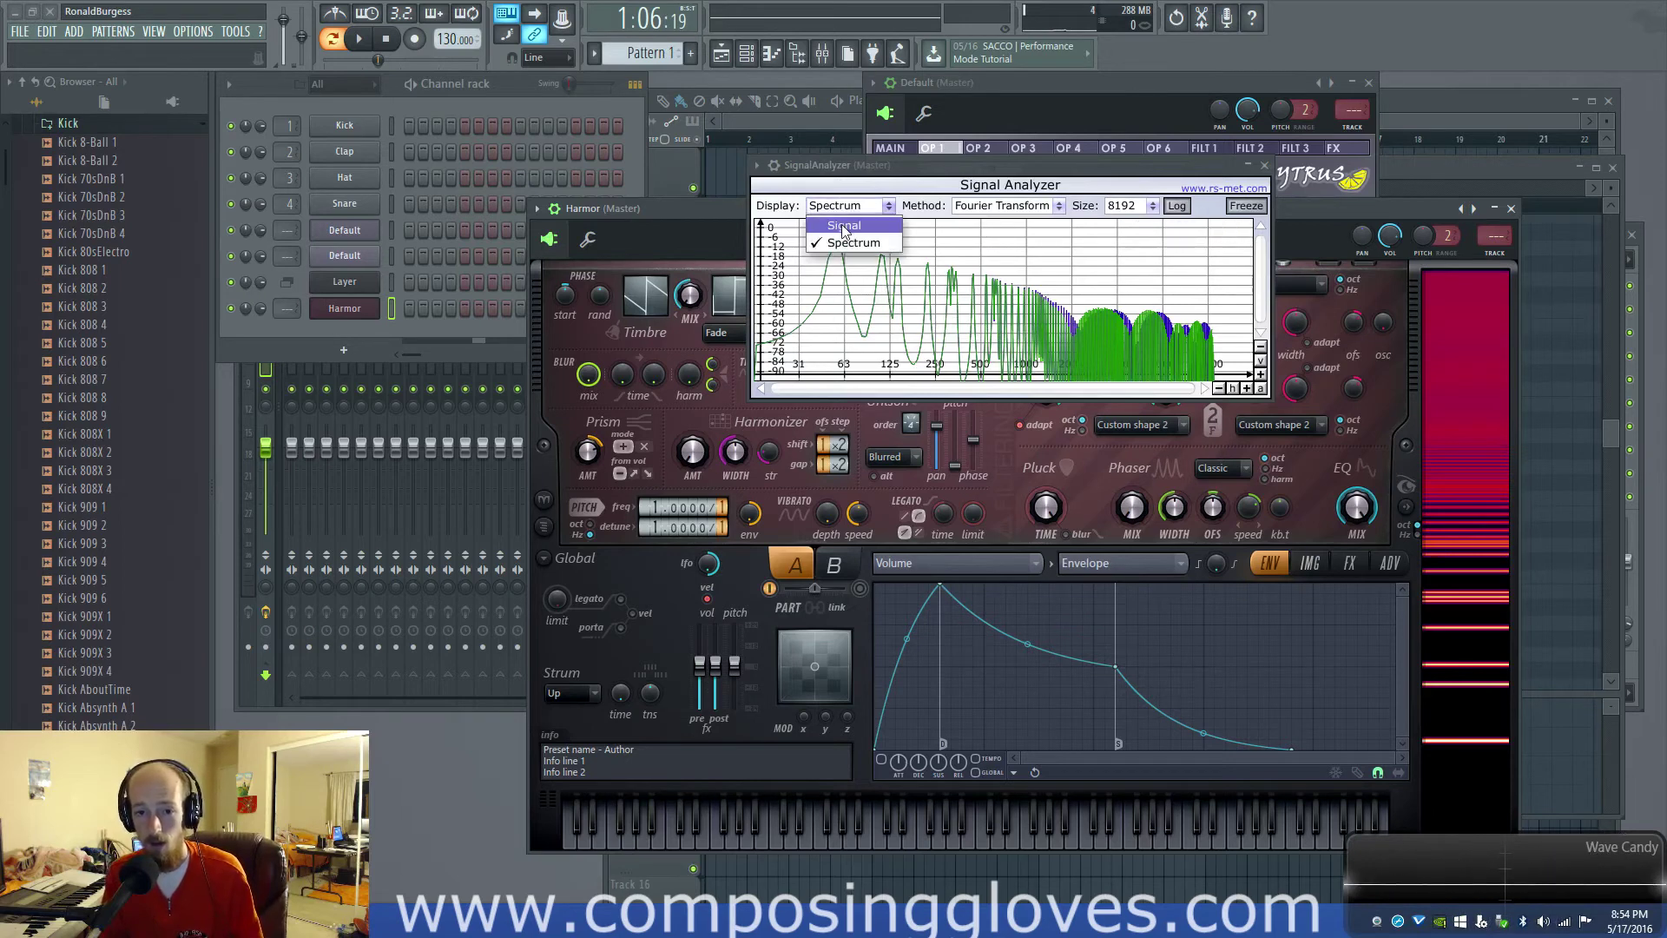
pyautogui.click(833, 233)
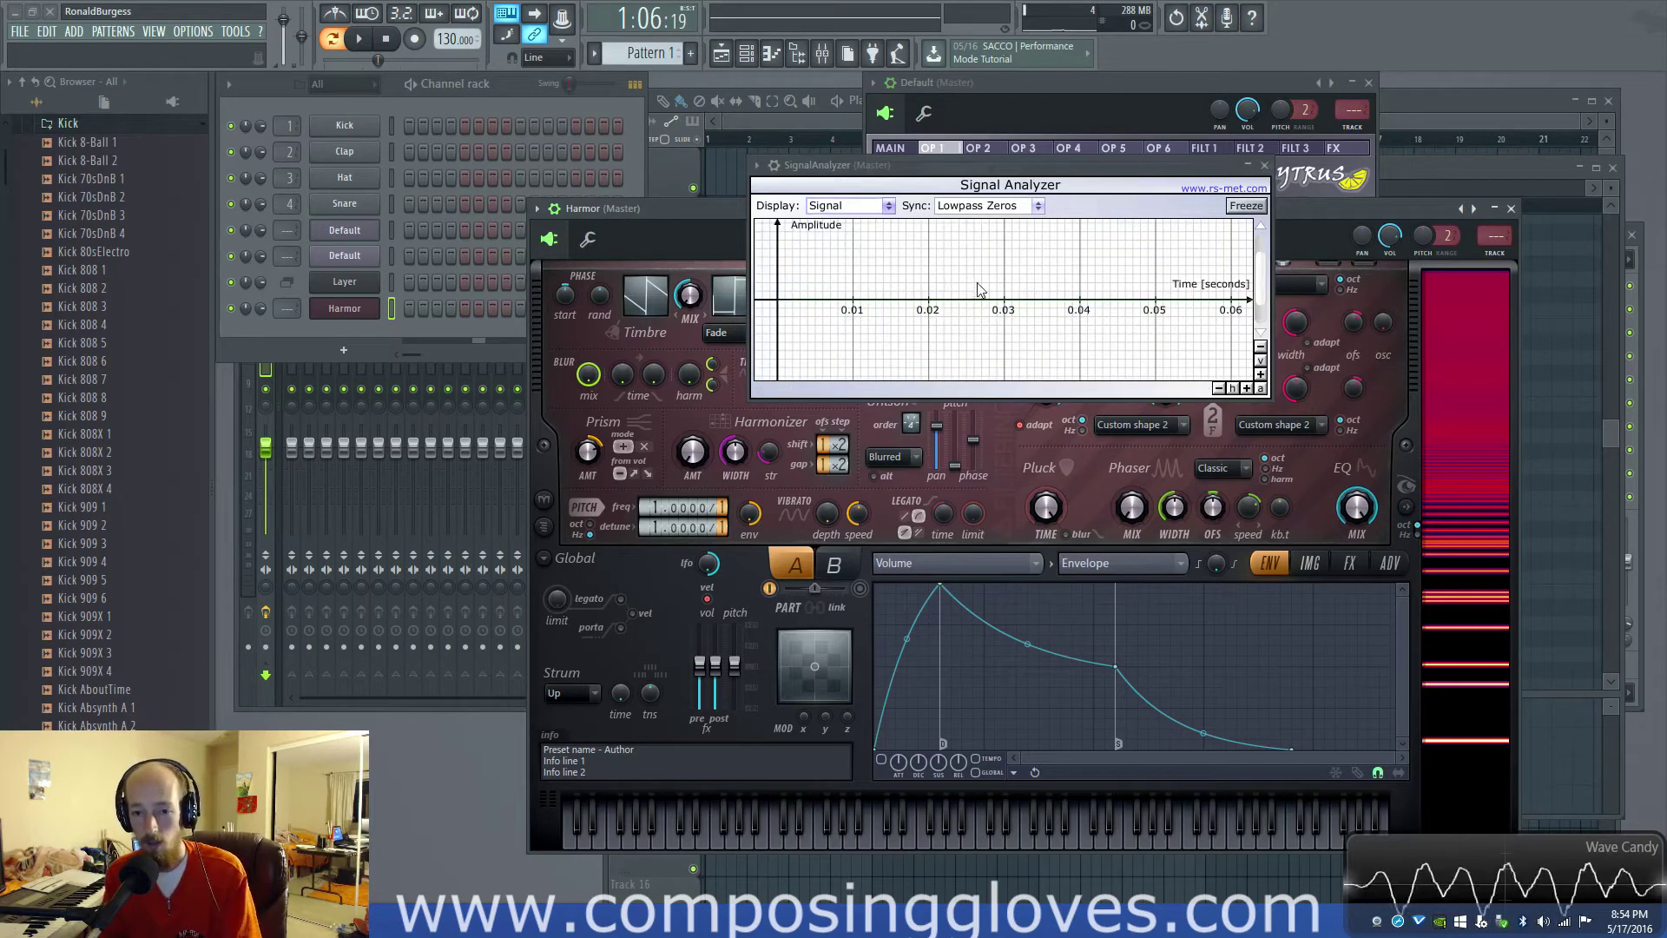
pyautogui.moveTo(1337, 214); pyautogui.dragTo(1329, 296)
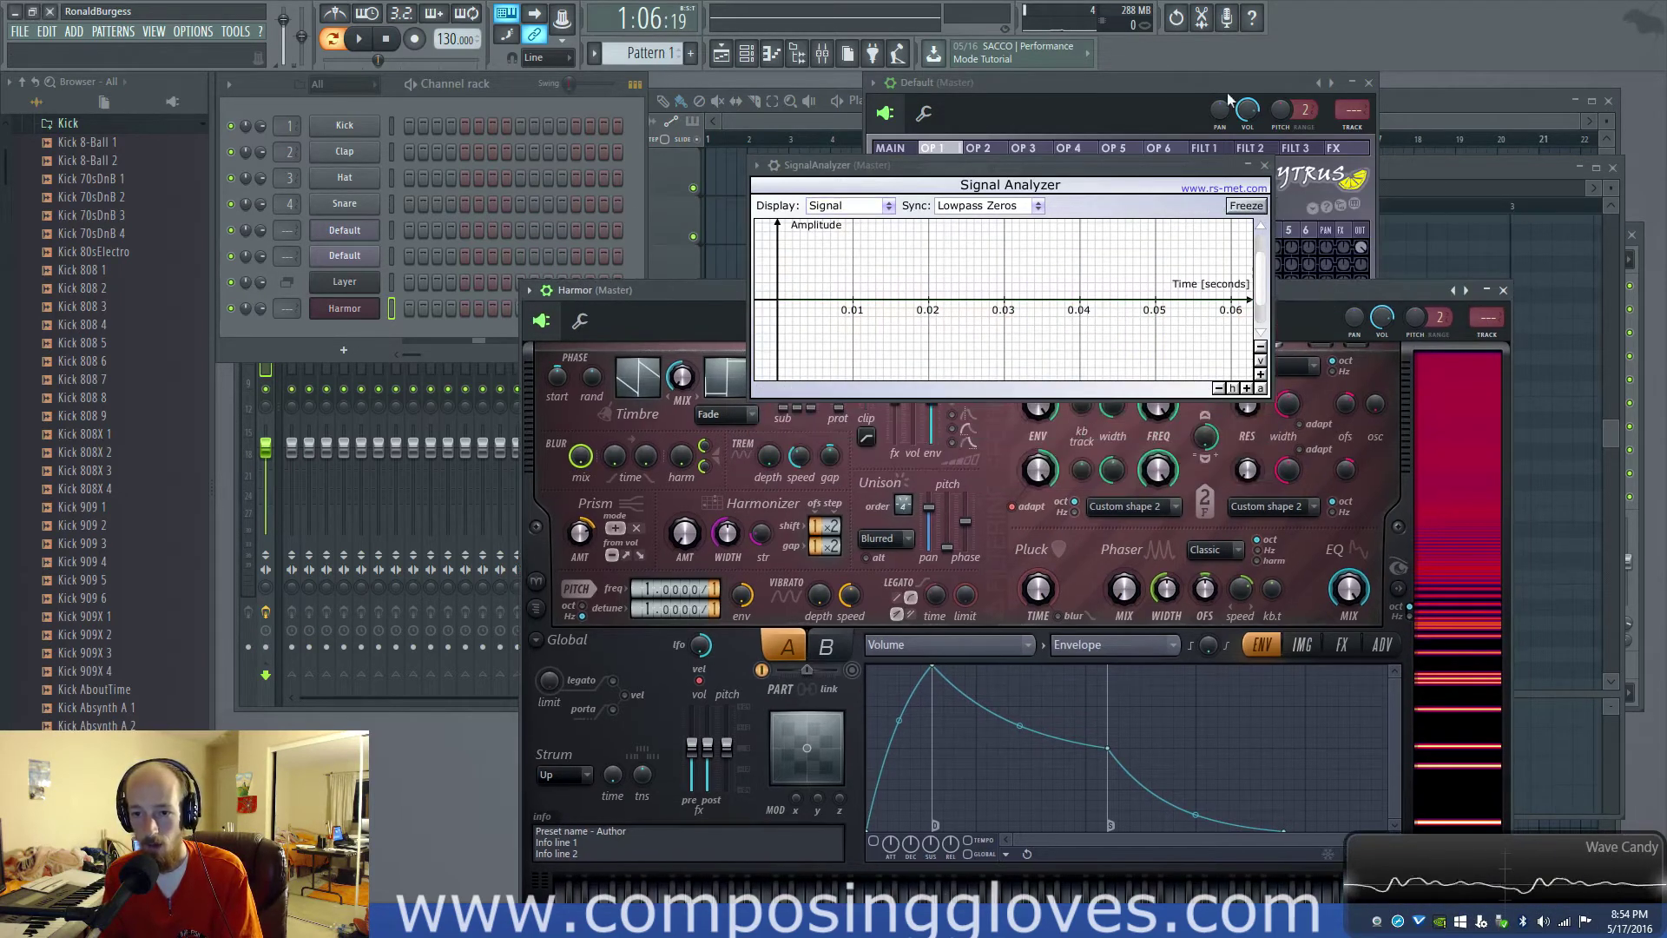
pyautogui.moveTo(1233, 104); pyautogui.dragTo(1428, 104)
pyautogui.click(1246, 206)
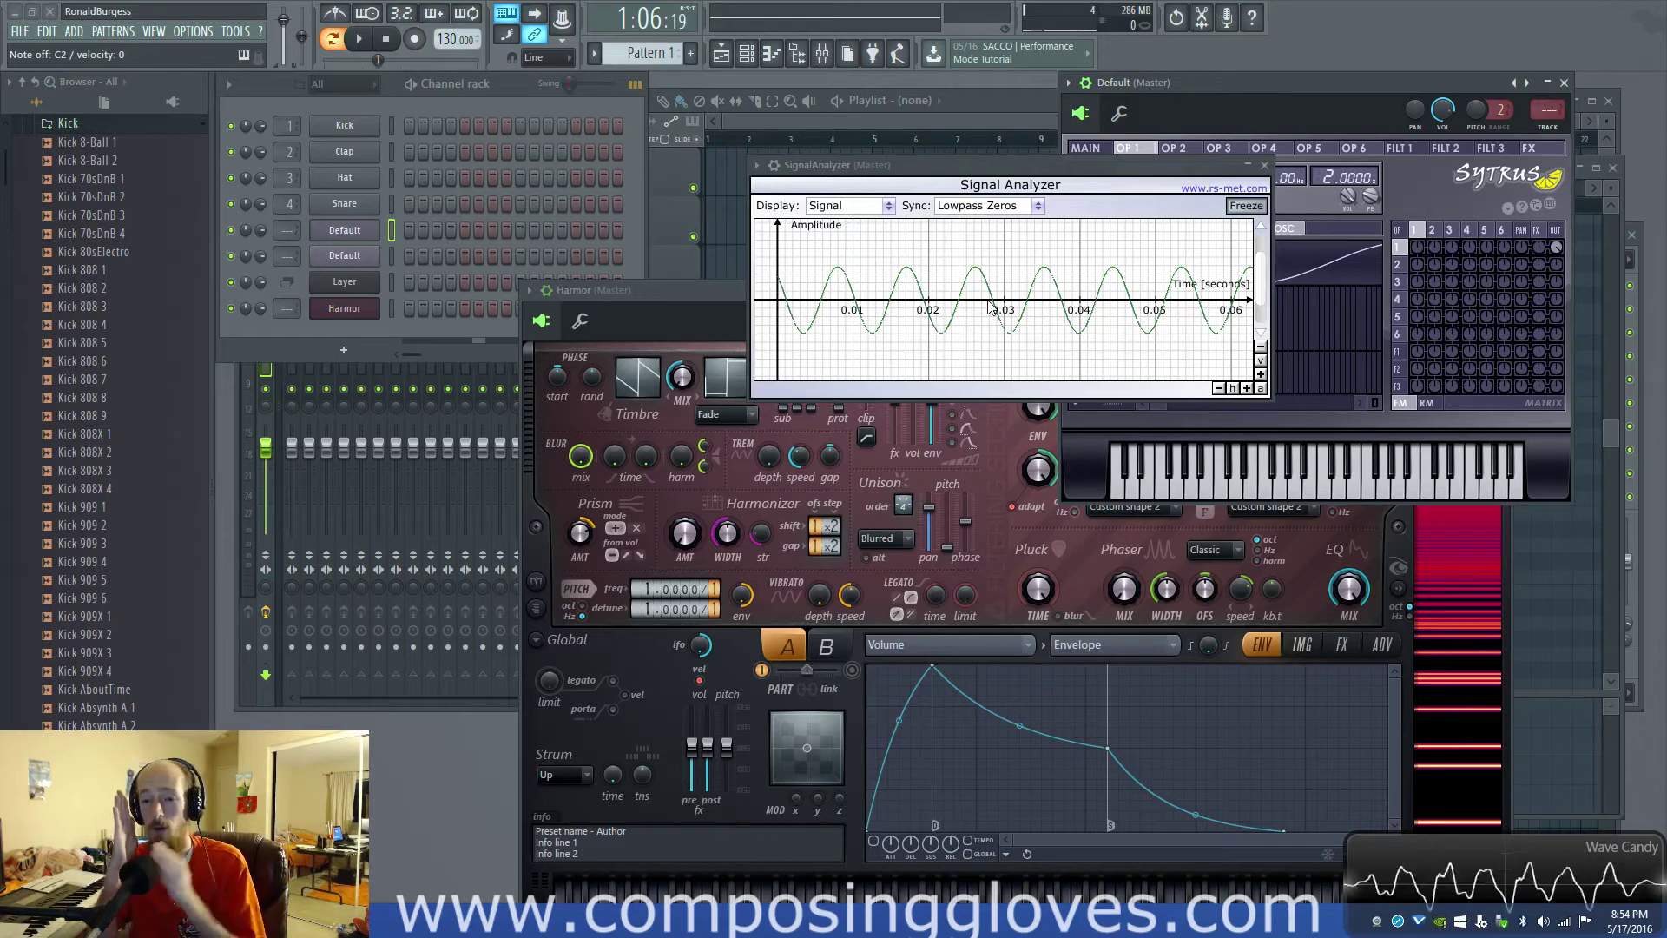
pyautogui.moveTo(705, 294); pyautogui.dragTo(708, 362)
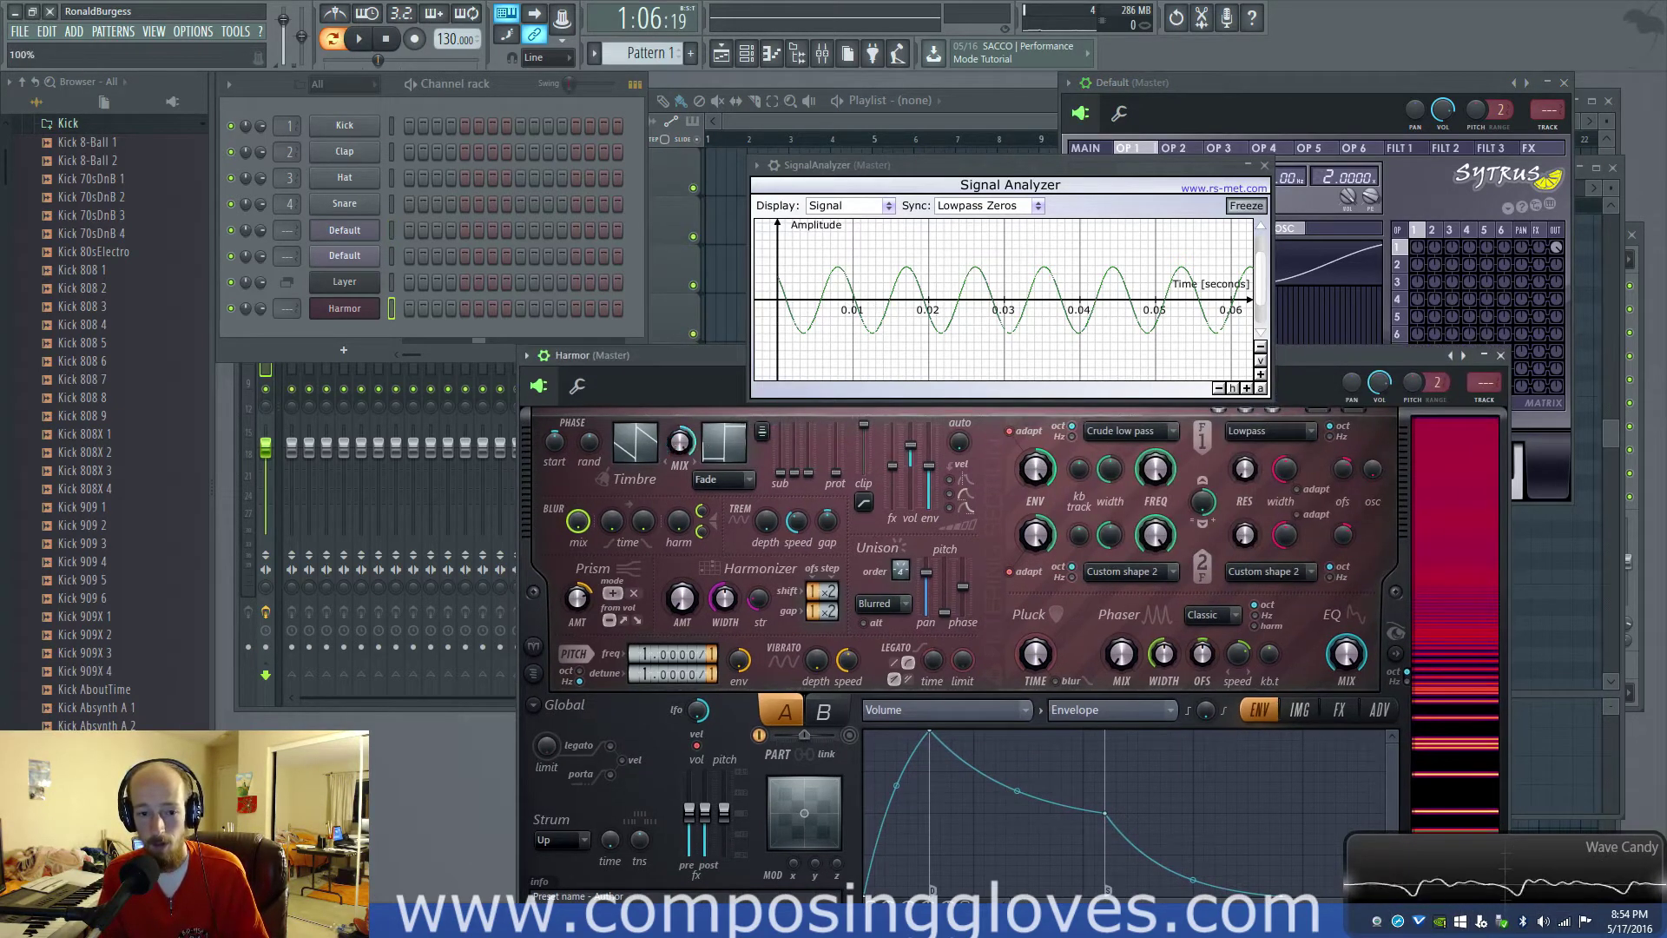
# Load Harmor's Default preset and freeze its square wave on the analyzer
pyautogui.rightClick(1464, 355)
pyautogui.click(1237, 28)
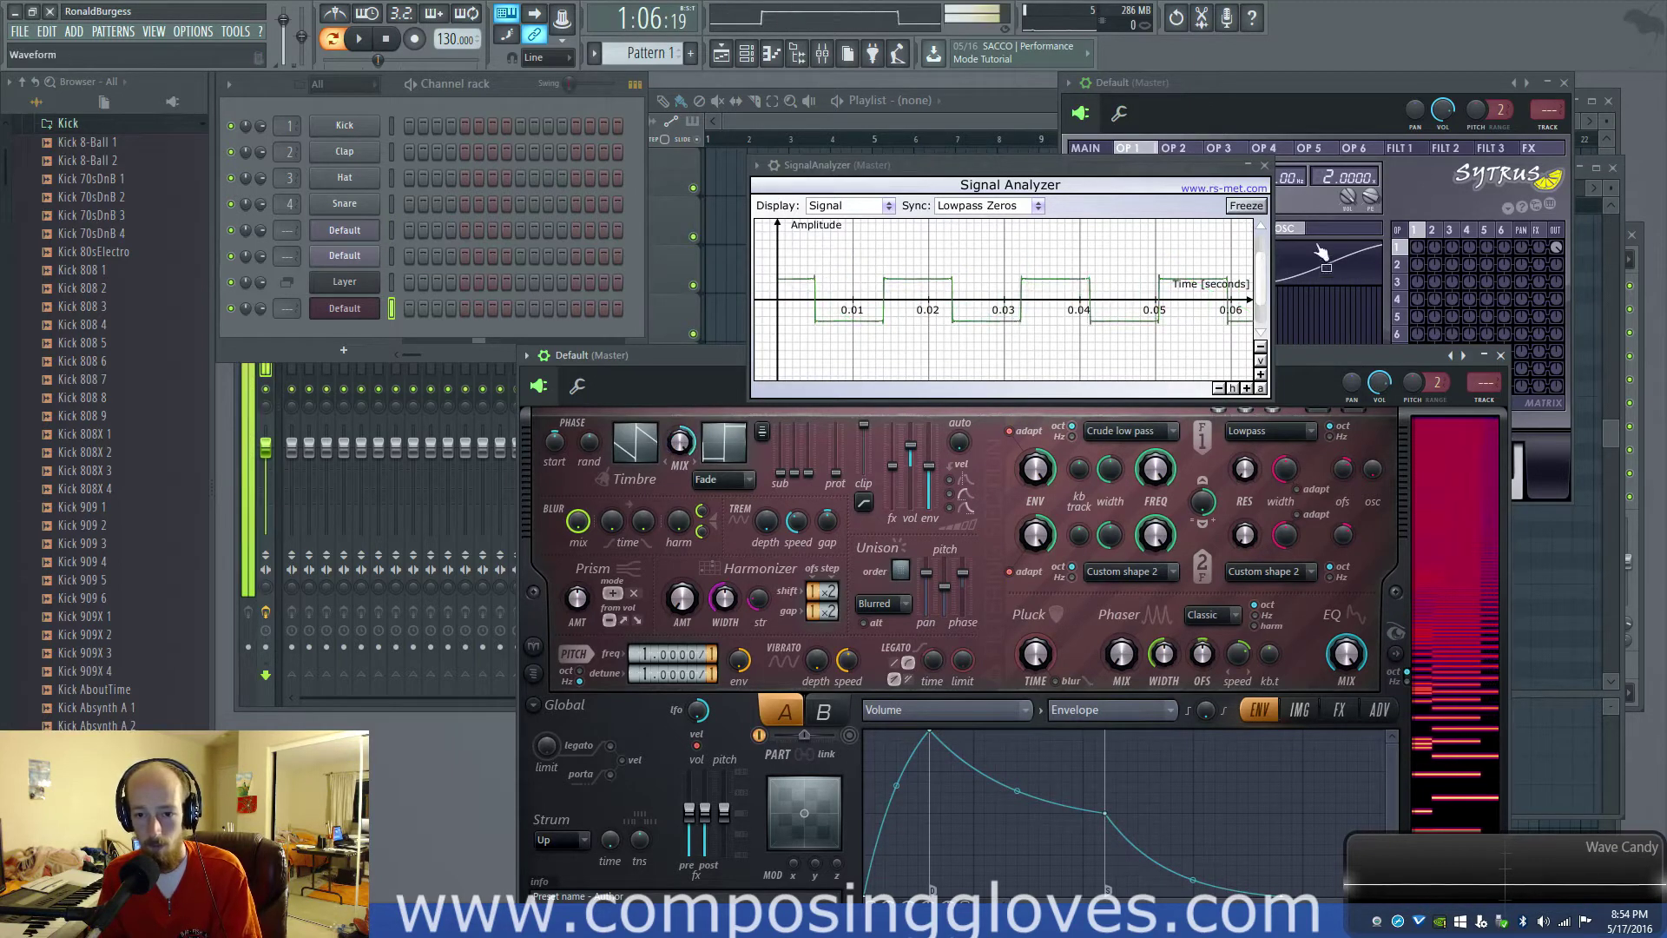
pyautogui.click(1243, 208)
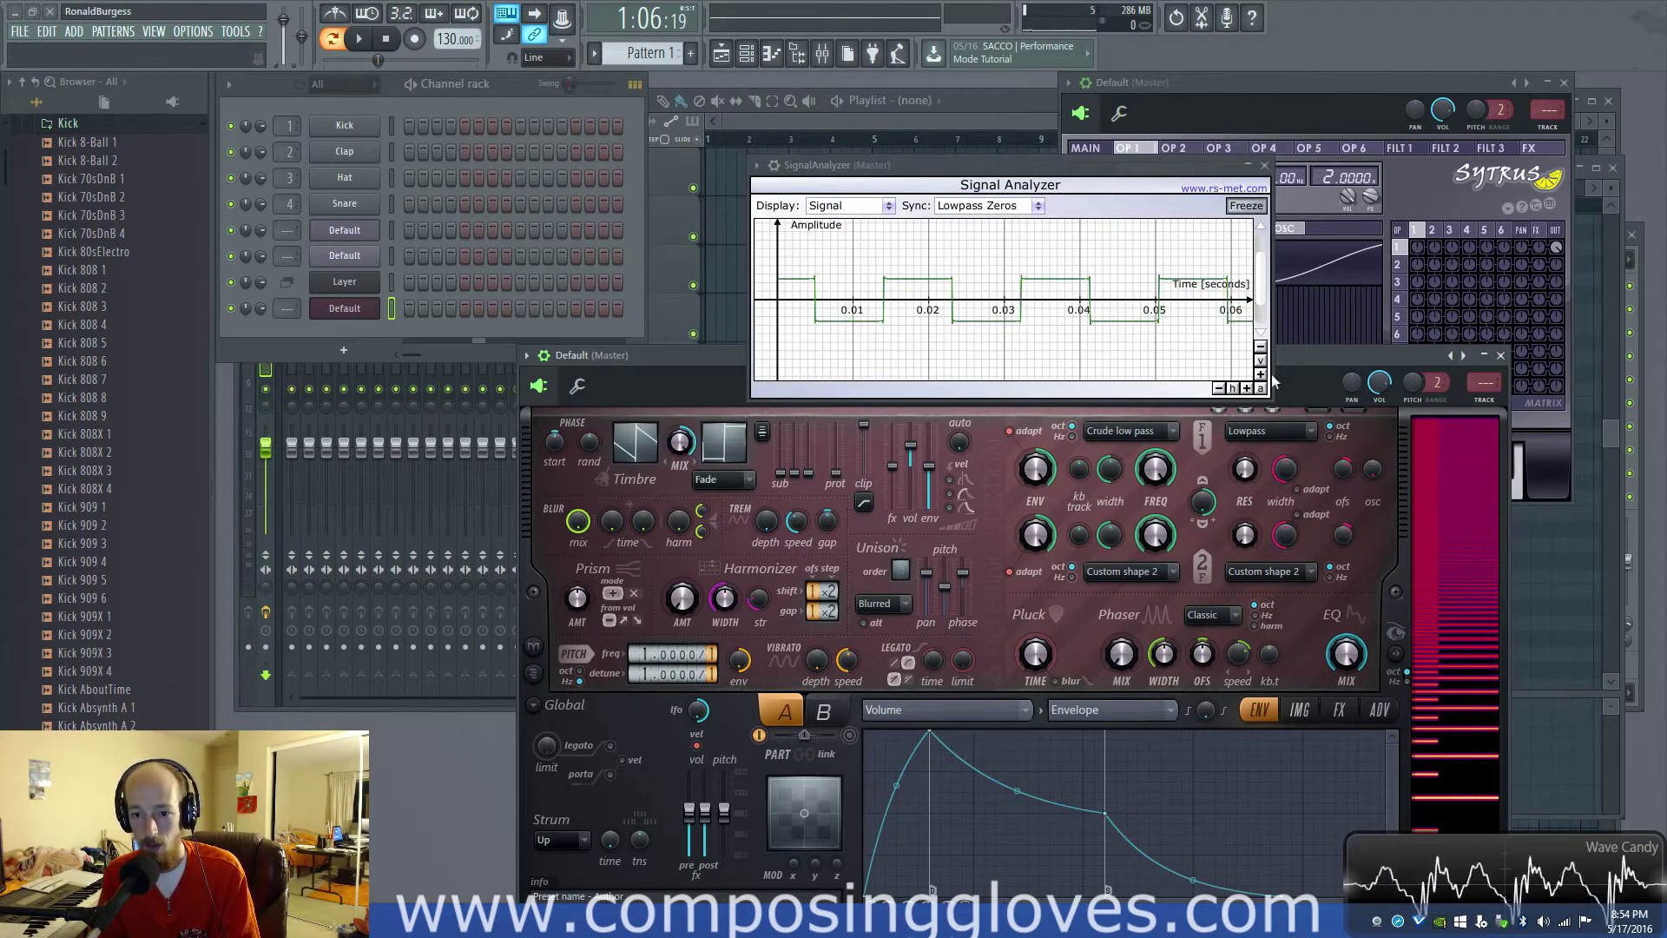
# Zoom the analyzer's time axis in eleven steps on the square wave
pyautogui.click(1247, 388)
pyautogui.click(1247, 388)
pyautogui.click(1247, 388)
pyautogui.click(1246, 388)
pyautogui.click(1247, 388)
pyautogui.click(1246, 388)
pyautogui.click(1246, 388)
pyautogui.click(1247, 388)
pyautogui.click(1247, 388)
pyautogui.click(1247, 388)
pyautogui.click(1247, 388)
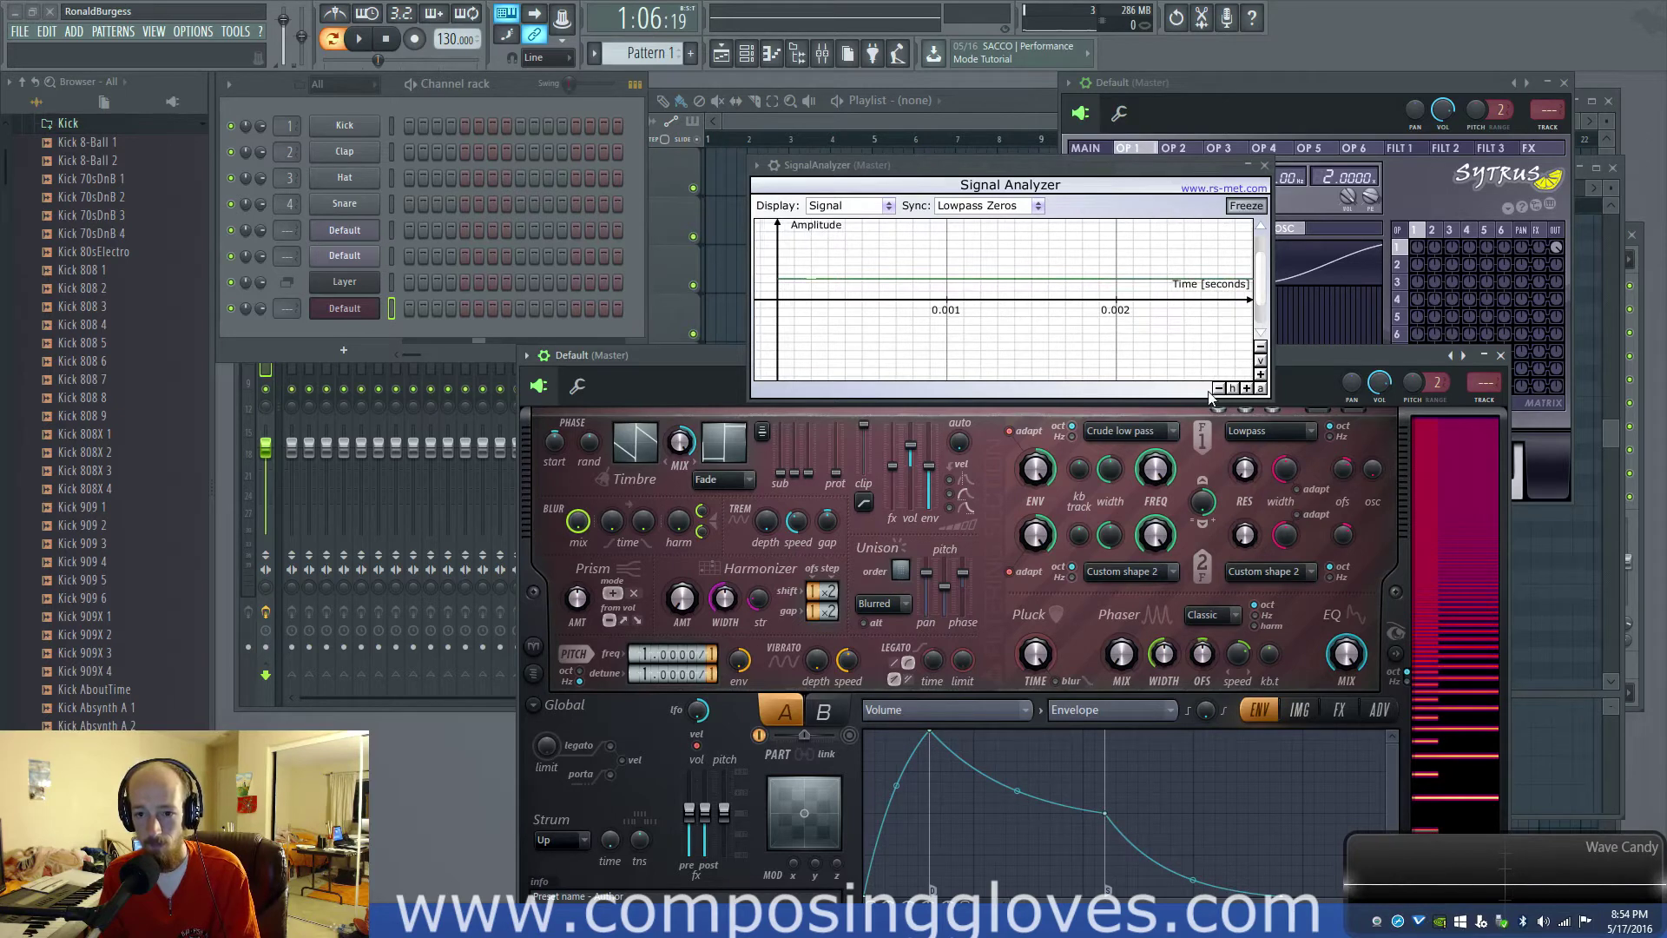
# Zoom the time axis back out three steps, unfreeze the display, and raise the analyzer
pyautogui.click(1219, 388)
pyautogui.click(1219, 388)
pyautogui.click(1219, 389)
pyautogui.click(1219, 388)
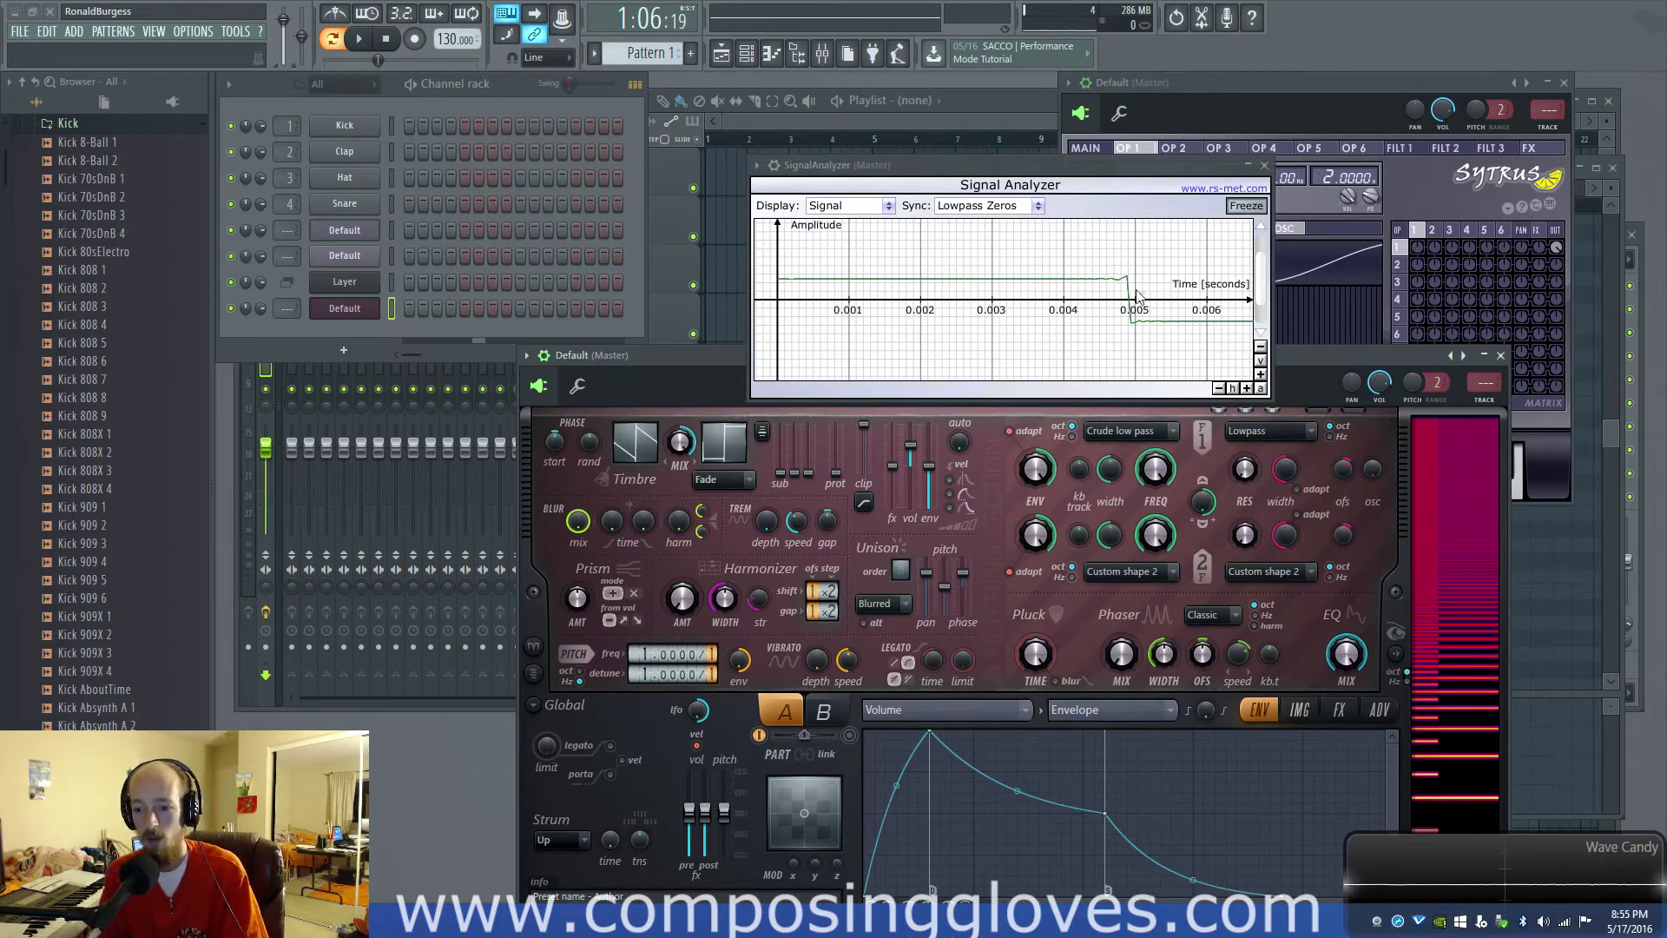
pyautogui.click(1247, 206)
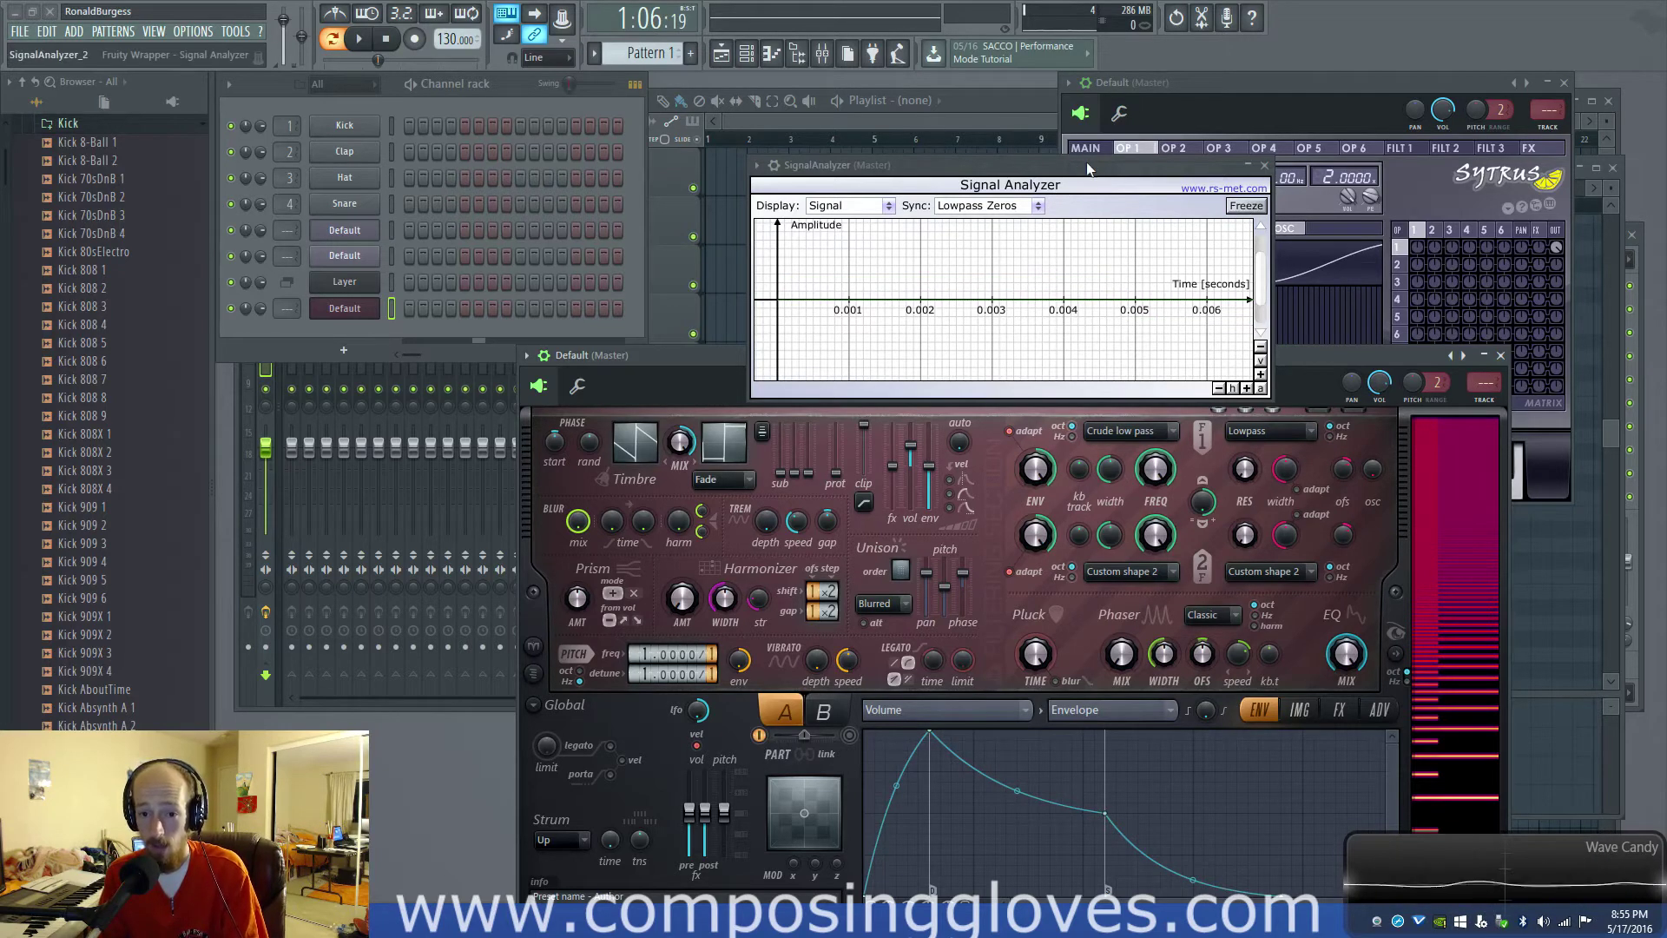
pyautogui.moveTo(1094, 165); pyautogui.dragTo(1069, 86)
# Rearrange the Sytrus windows and open the Mixer on the Master's effect chain
pyautogui.moveTo(1143, 357); pyautogui.dragTo(1138, 311)
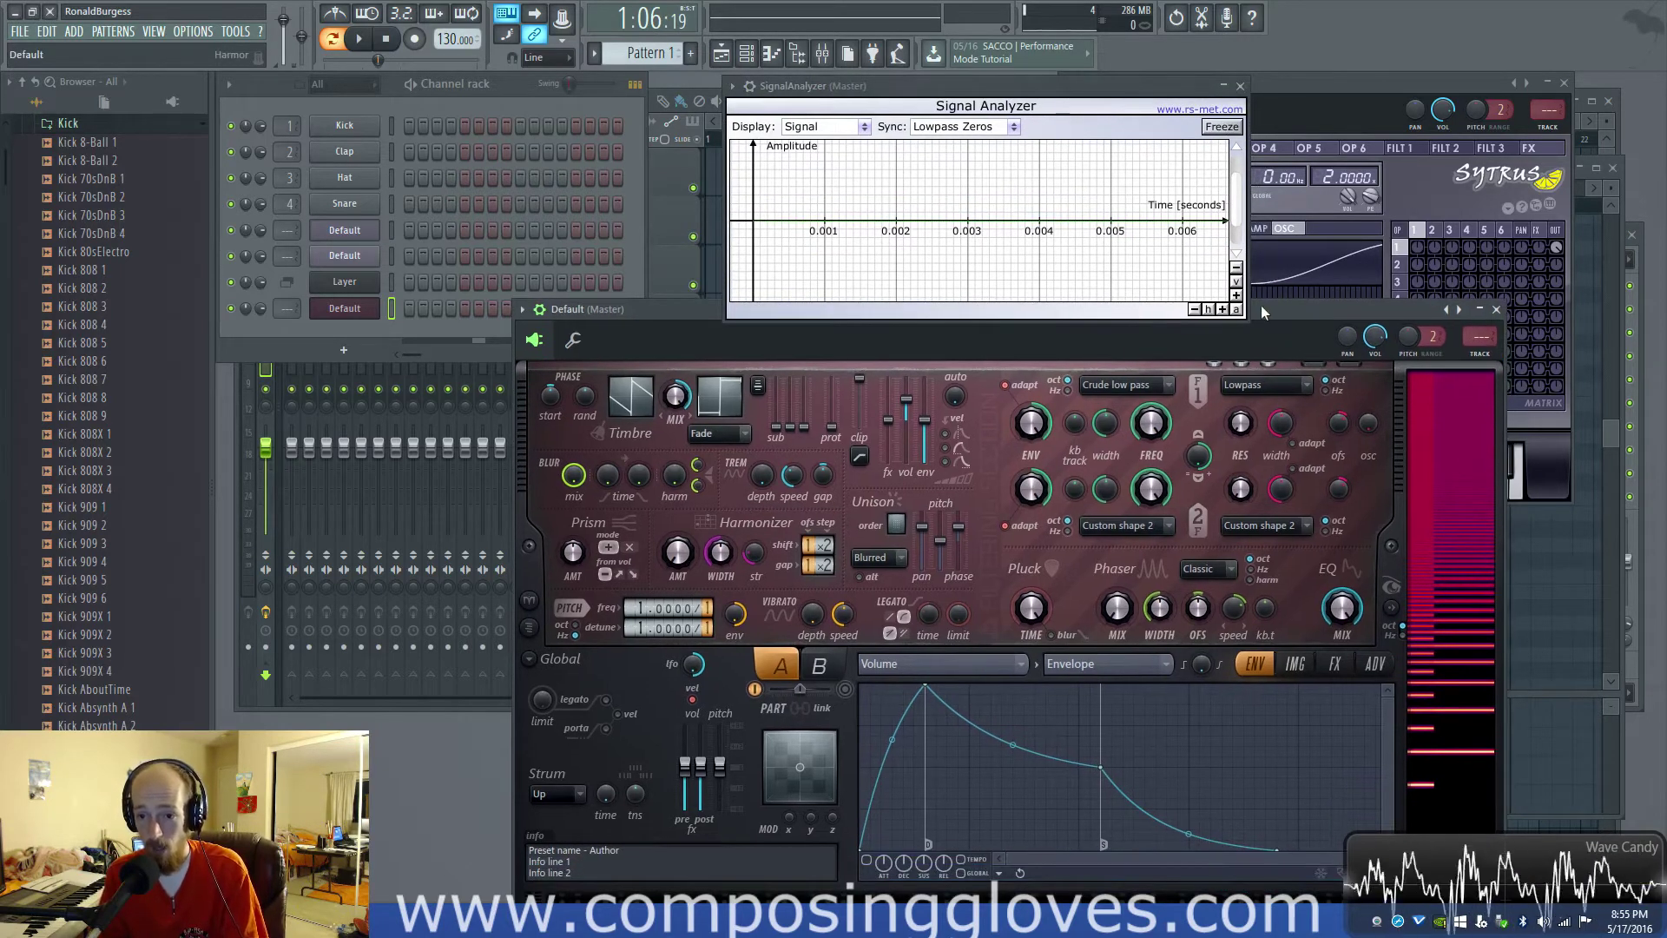
pyautogui.moveTo(1260, 305); pyautogui.dragTo(1284, 352)
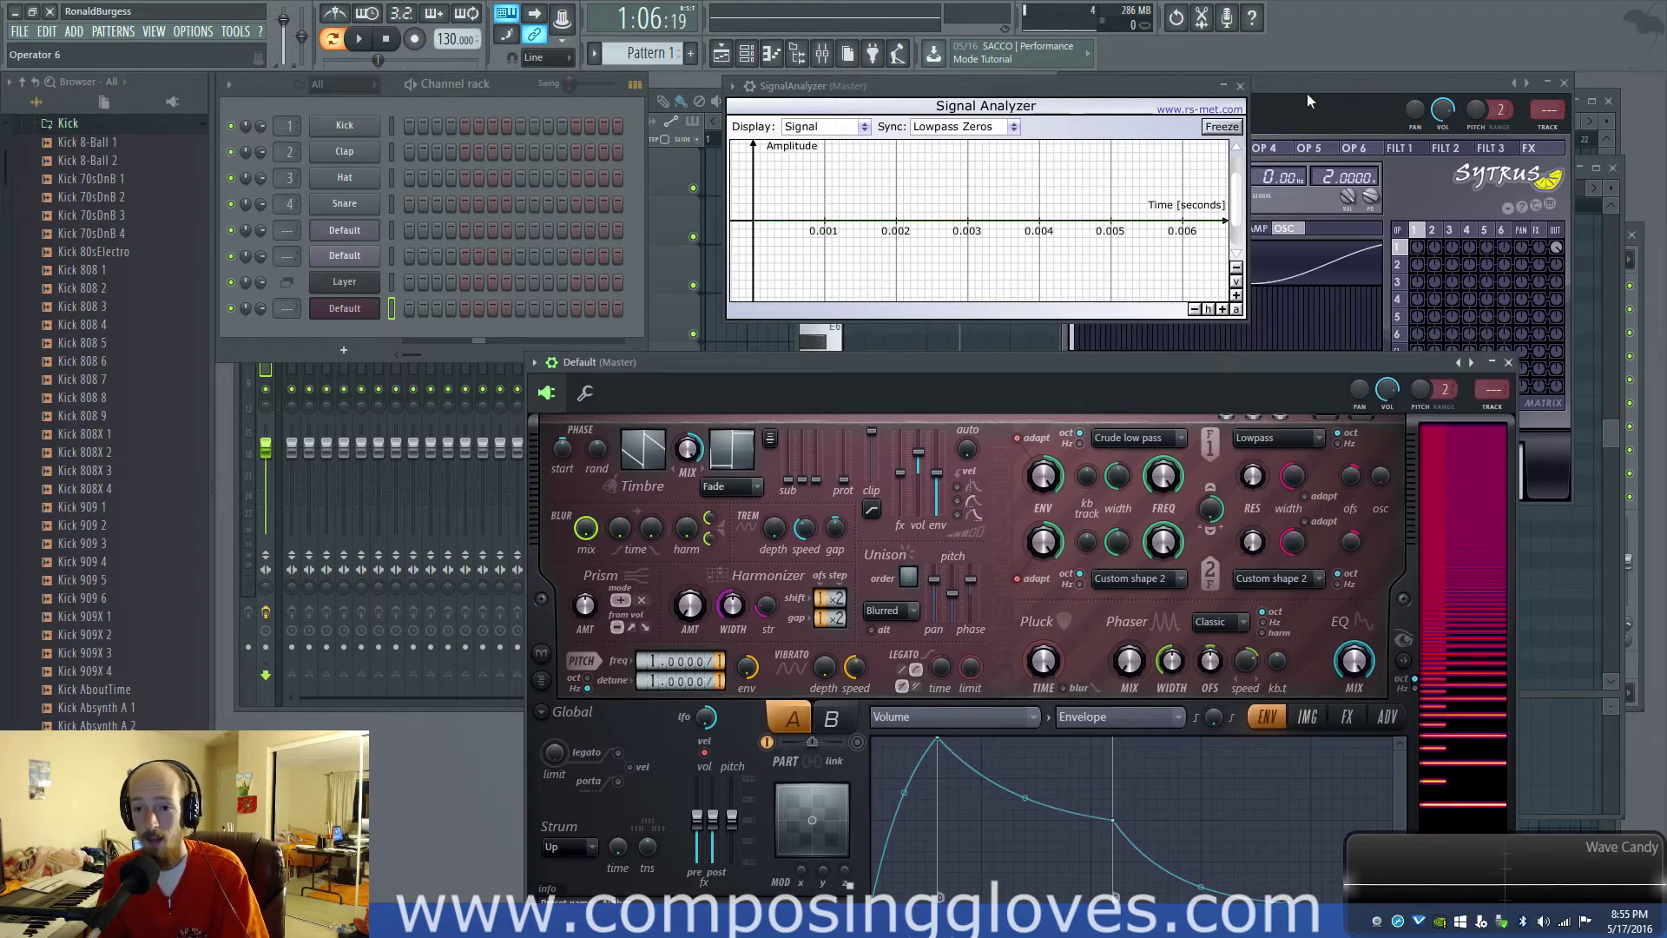
pyautogui.moveTo(1306, 92); pyautogui.dragTo(1325, 92)
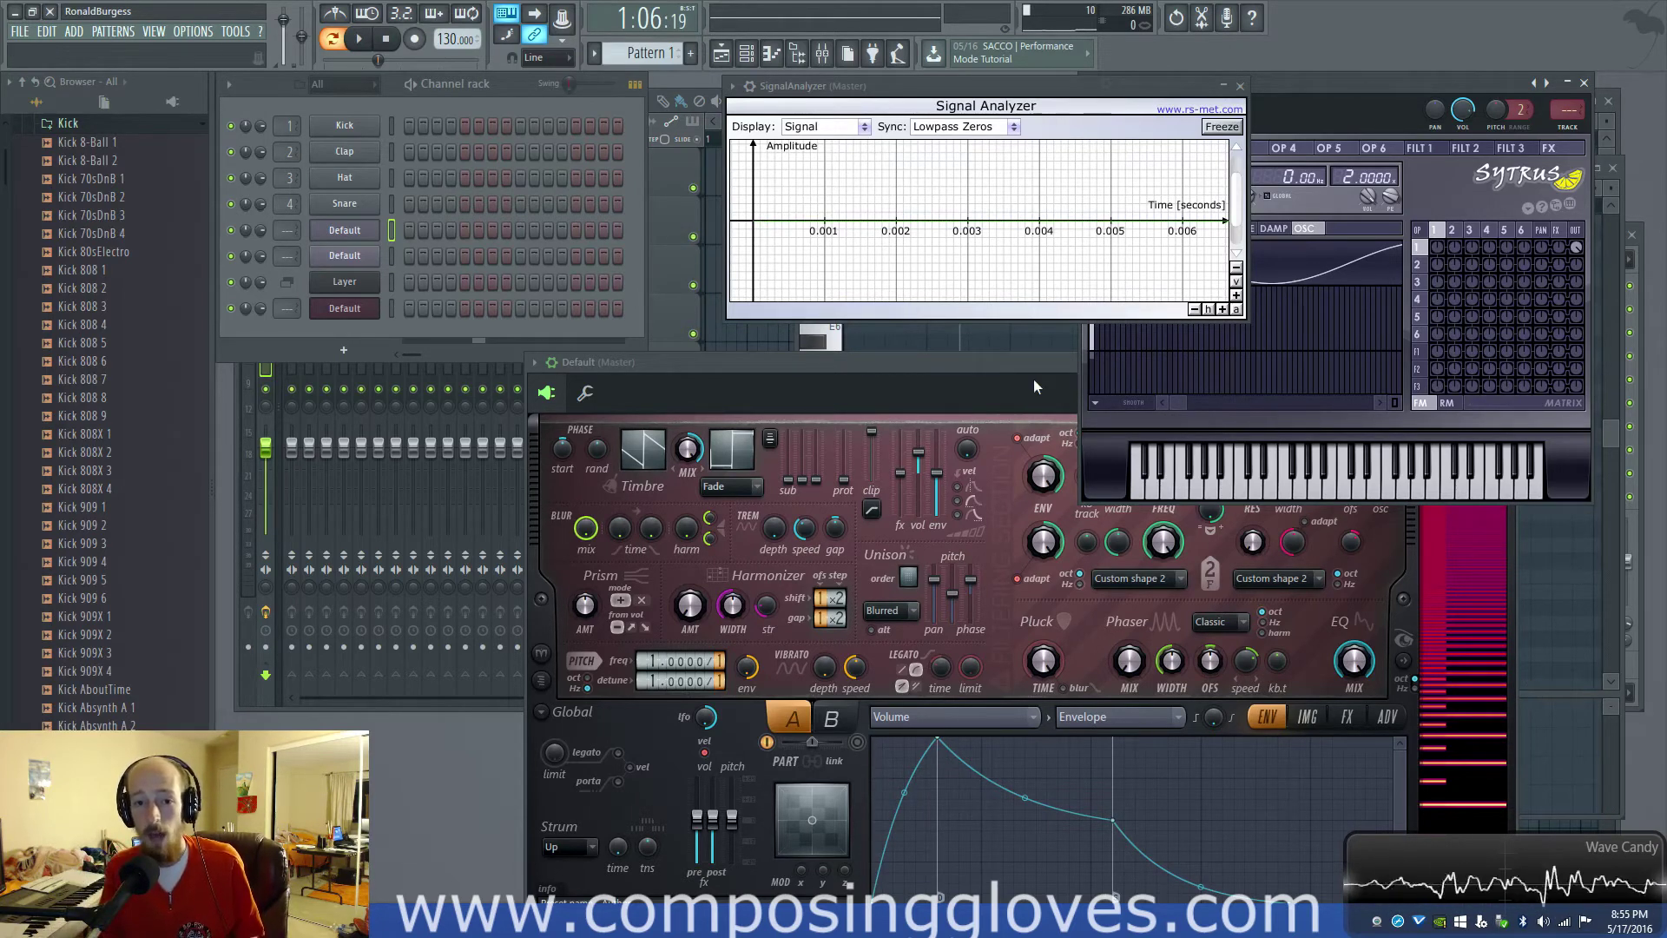
pyautogui.click(822, 54)
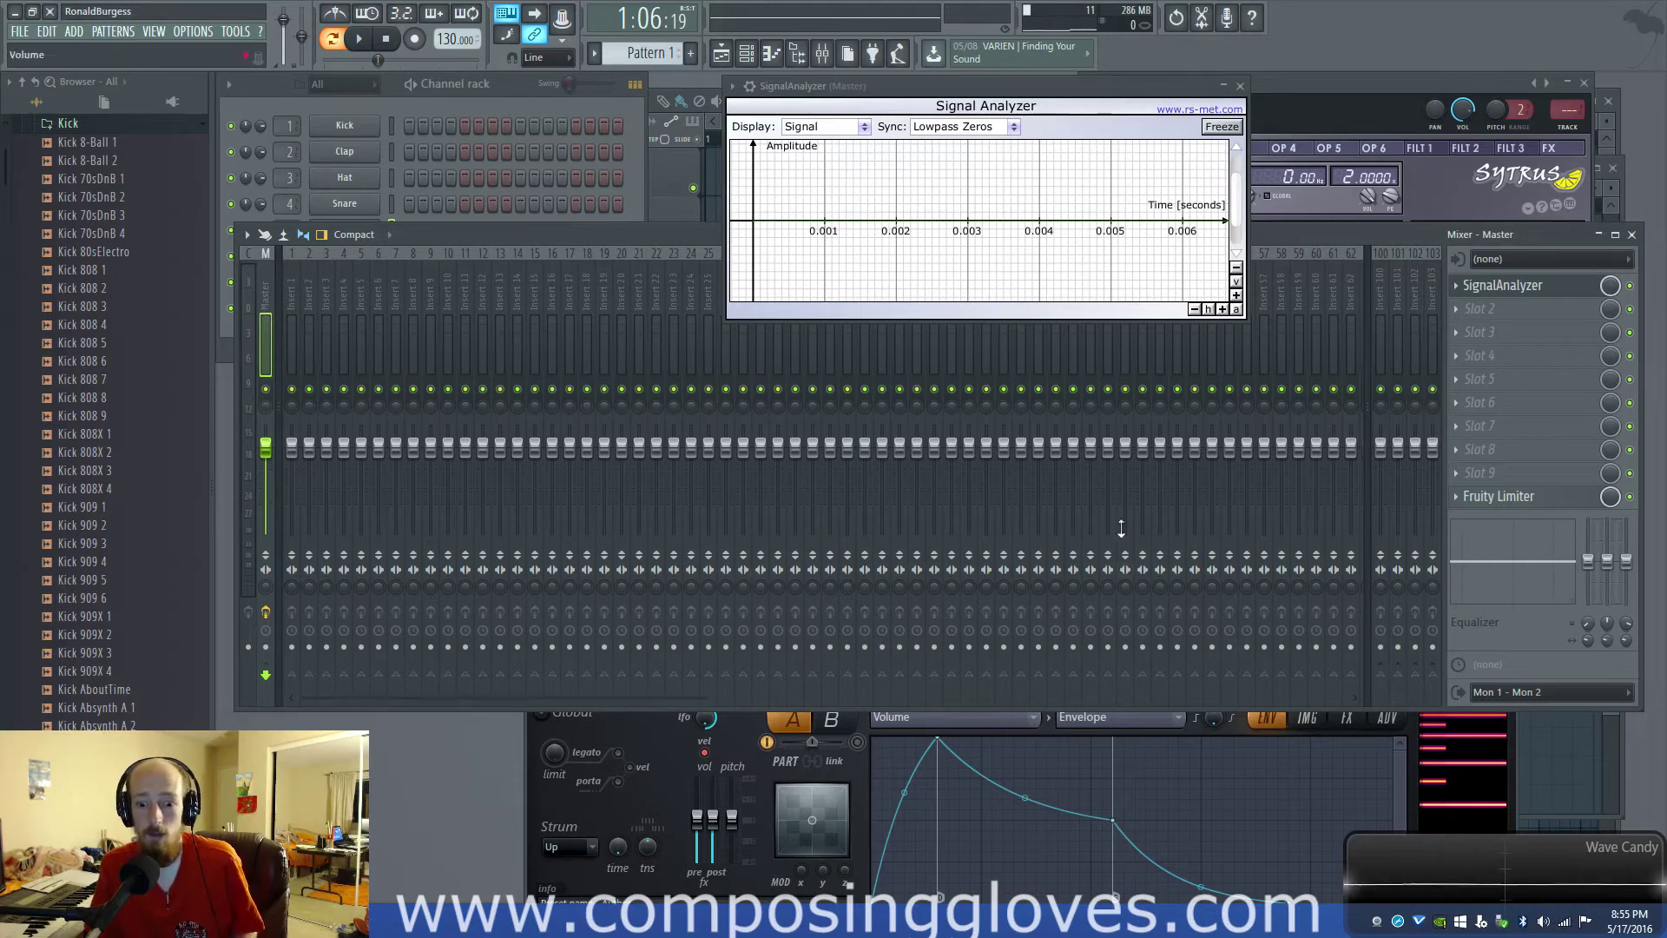
# Rearrange the Sytrus and Default synth windows so the Signal Analyzer sits in clear view
pyautogui.click(1368, 86)
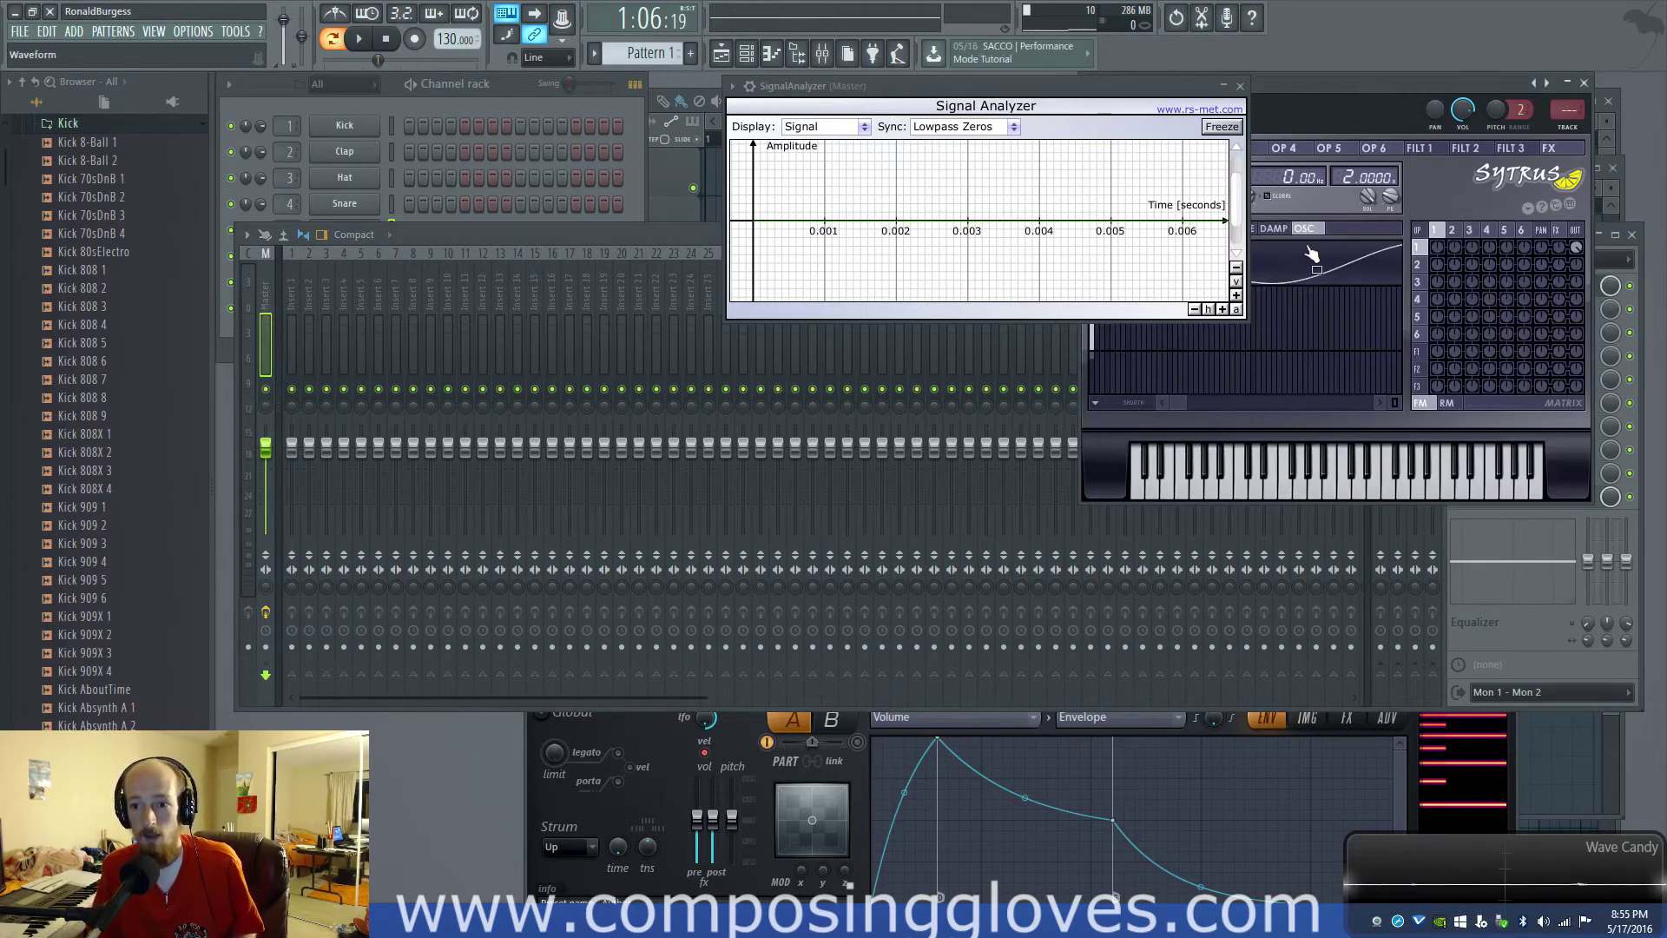
pyautogui.moveTo(1332, 90); pyautogui.dragTo(962, 389)
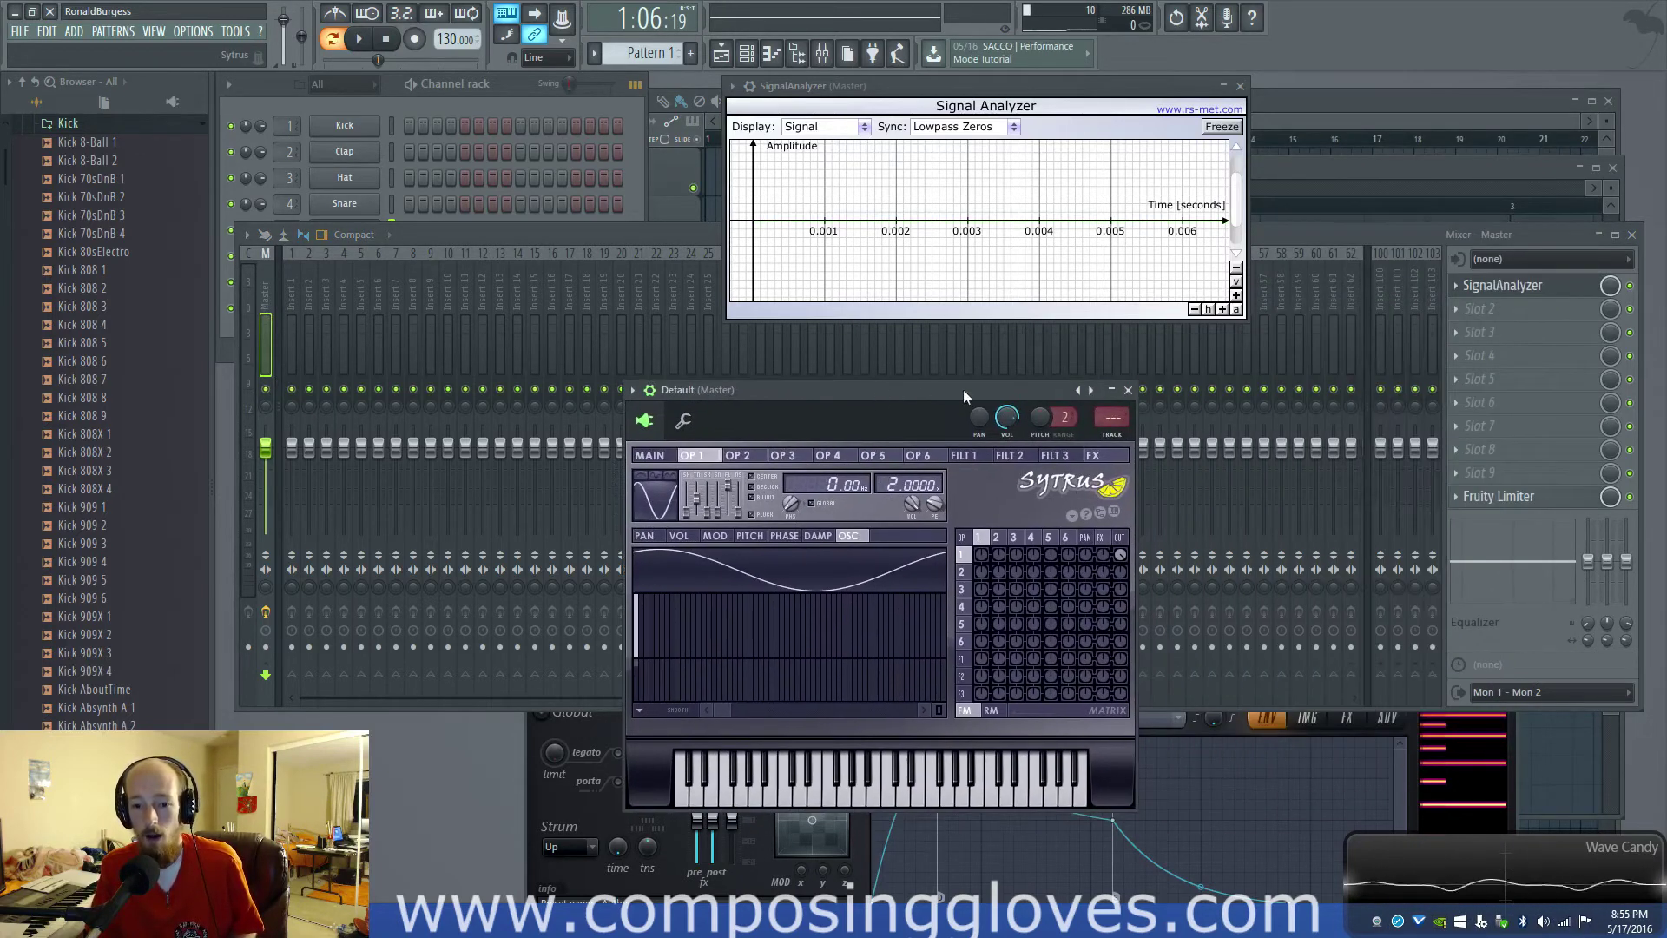
pyautogui.click(1408, 775)
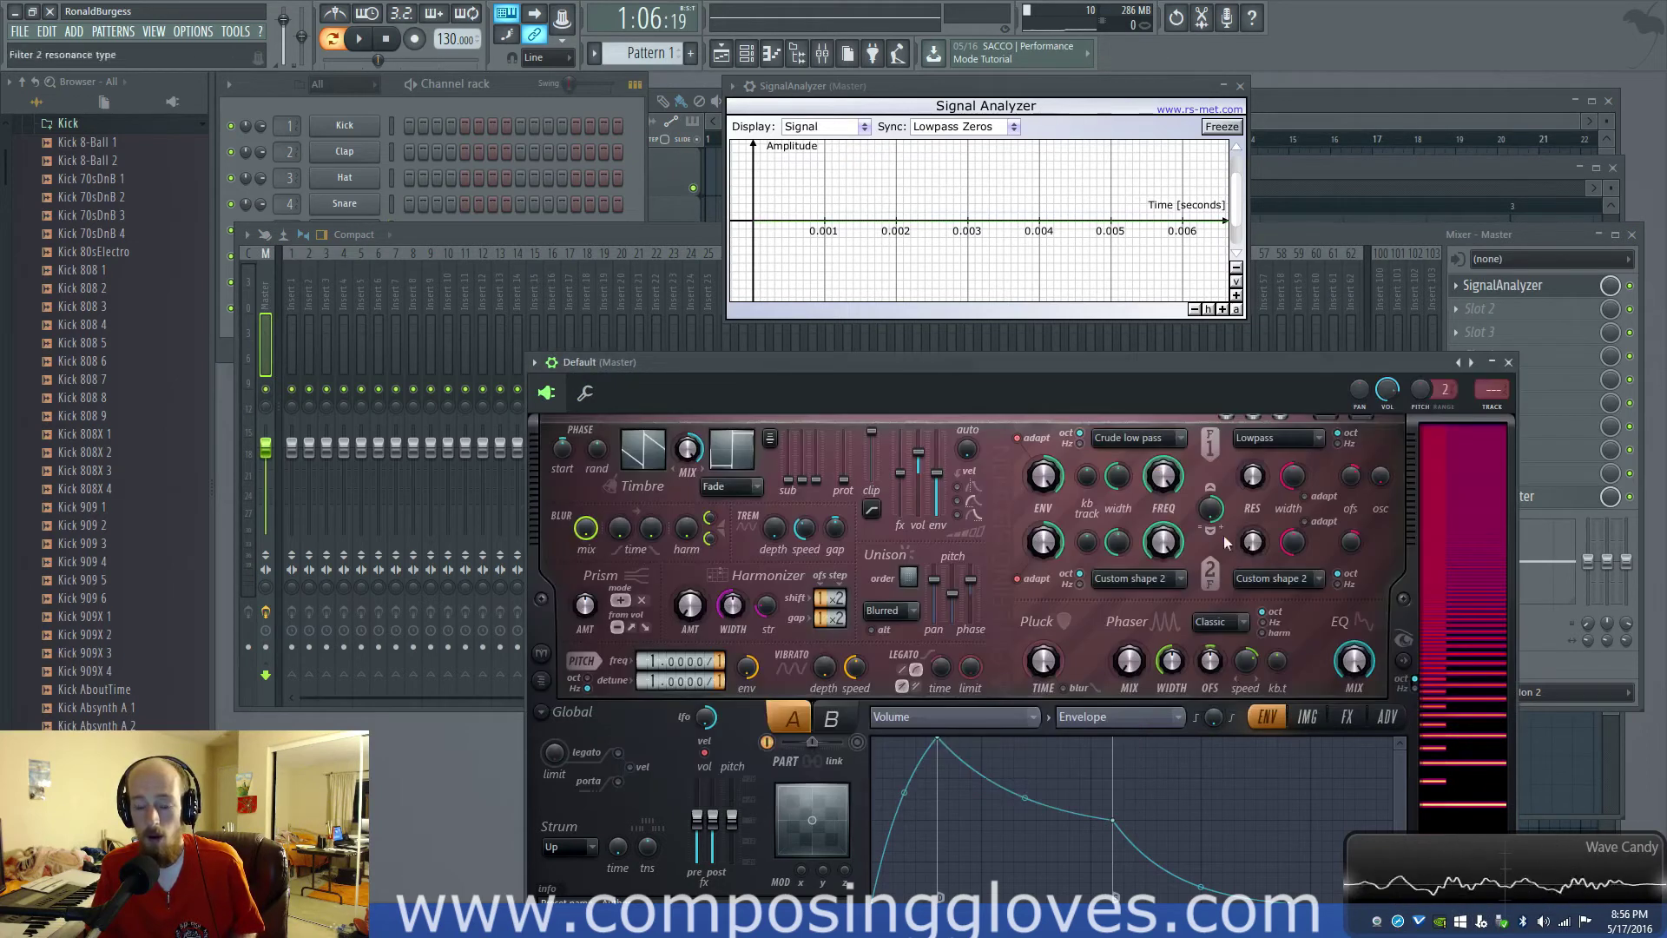
pyautogui.moveTo(1202, 385); pyautogui.dragTo(1352, 257)
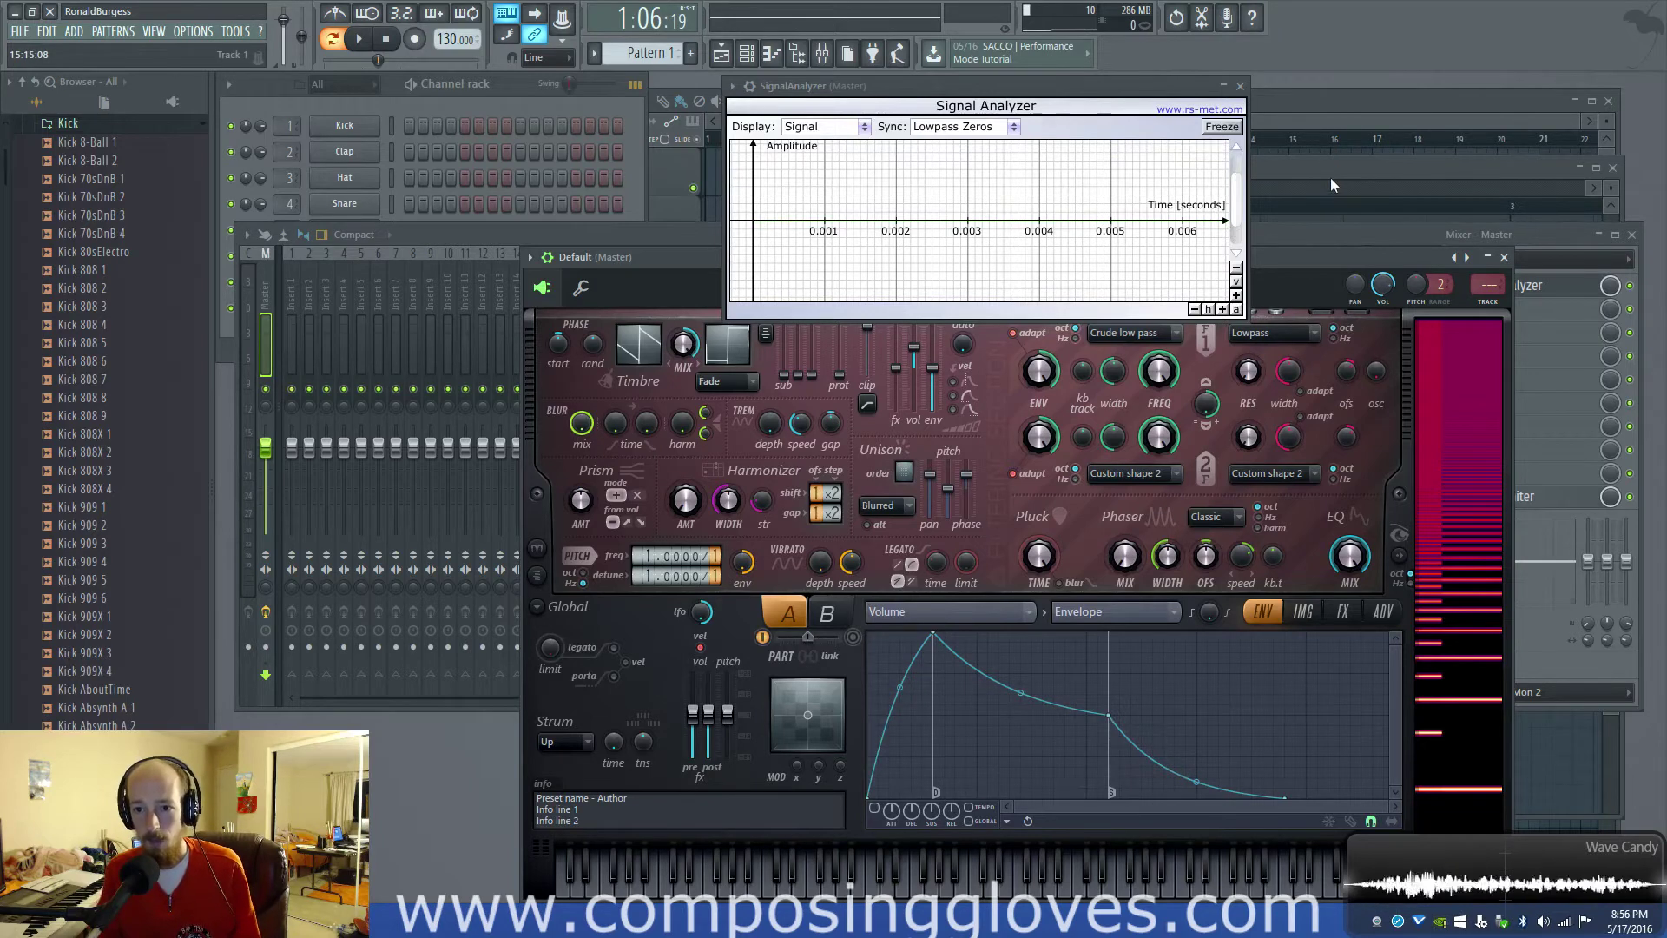
pyautogui.moveTo(1059, 102); pyautogui.dragTo(1094, 264)
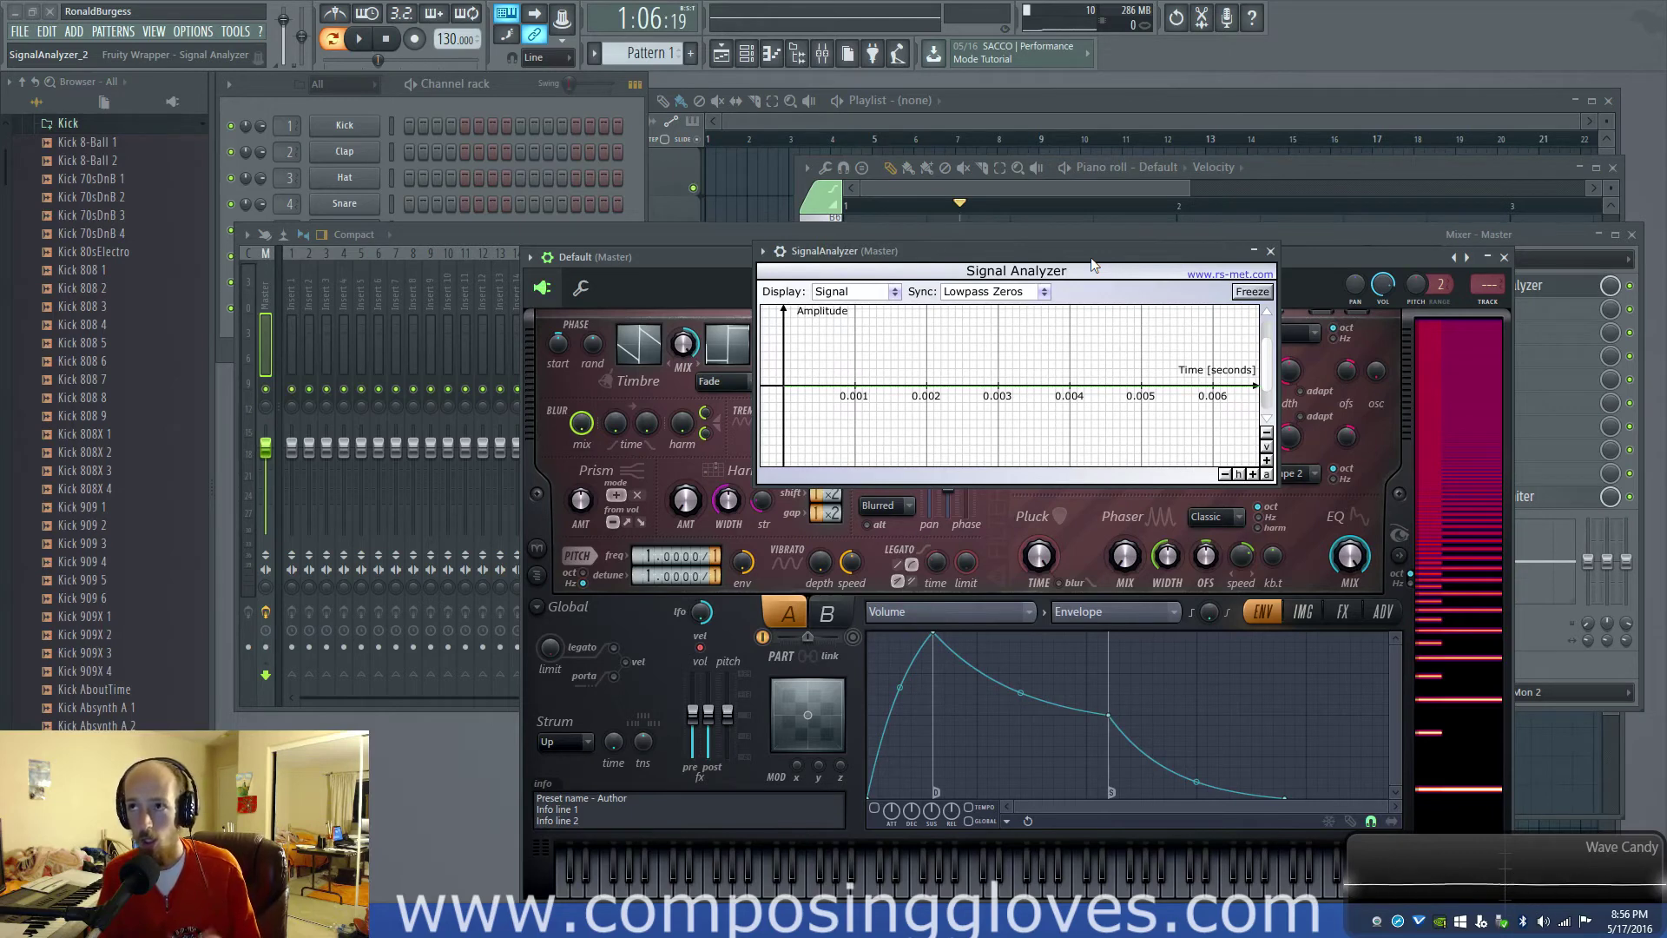
# Start pattern playback, then cycle through the piano roll and Harmor to bring the master mixer forward
pyautogui.press('space')
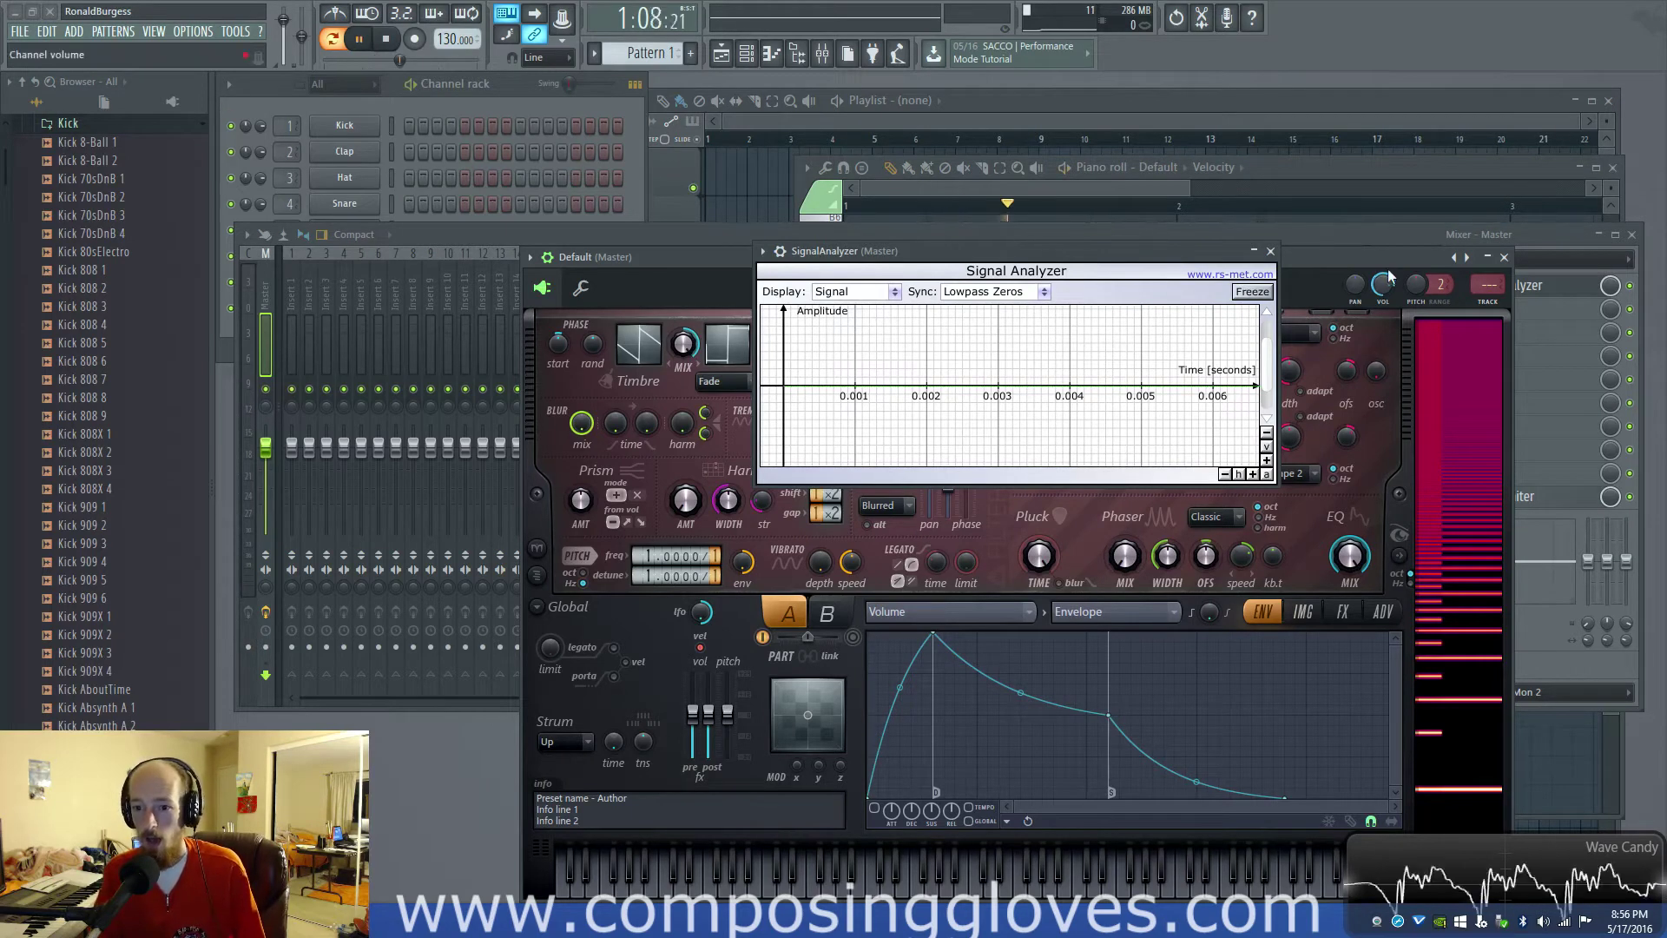
pyautogui.click(1353, 179)
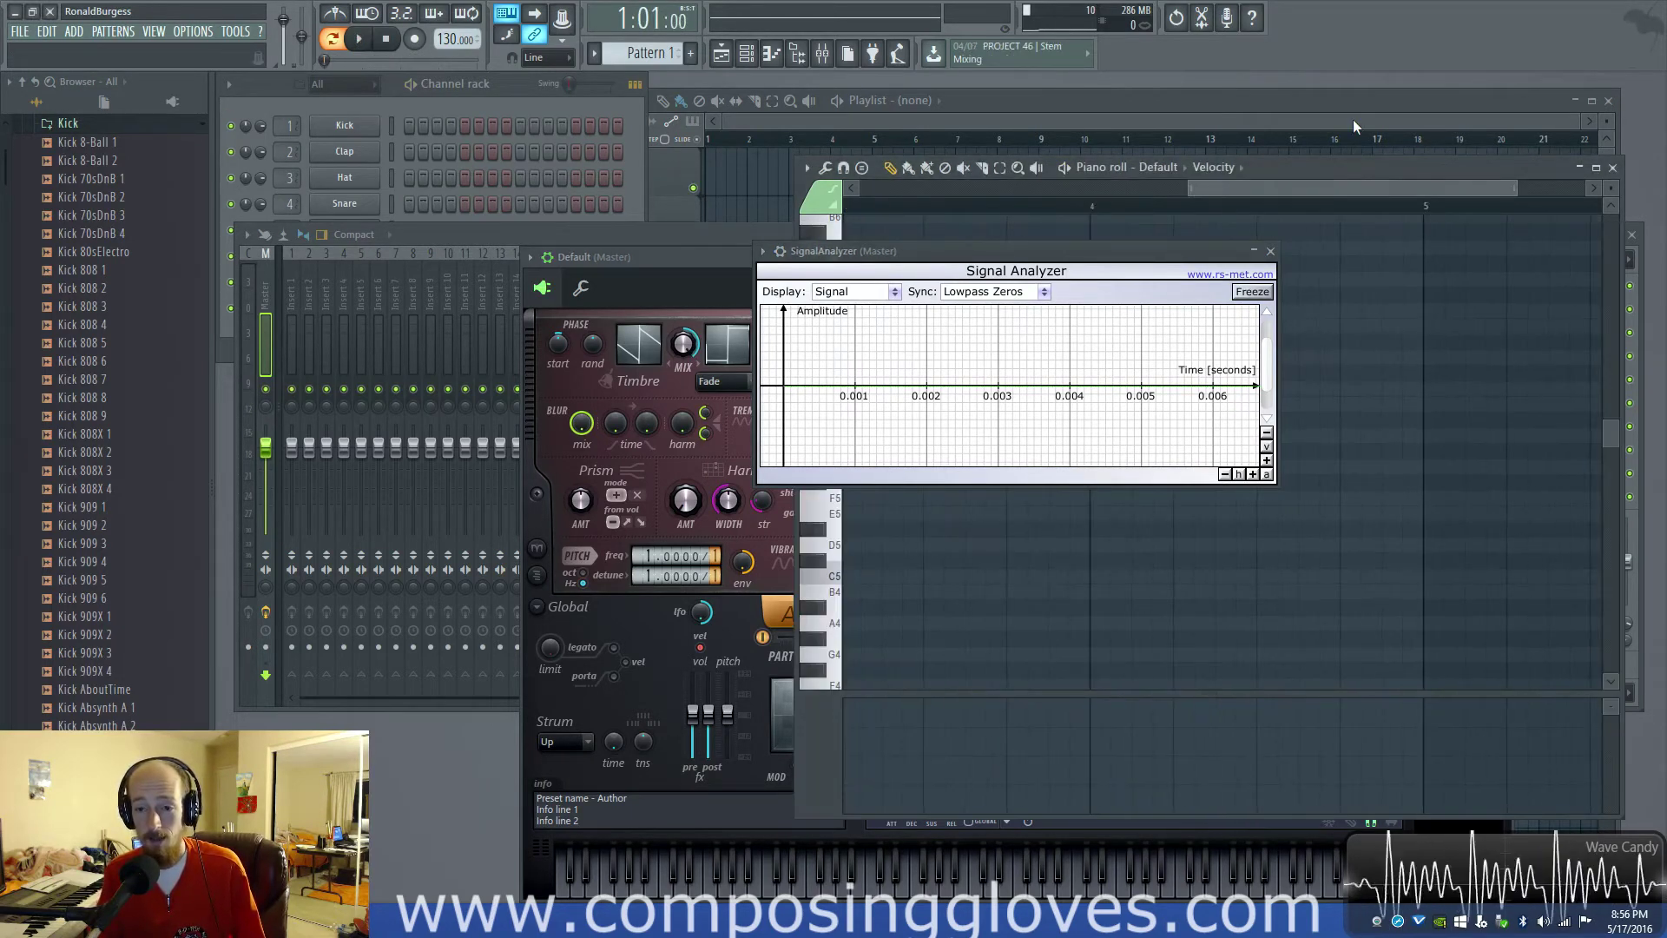
pyautogui.click(704, 252)
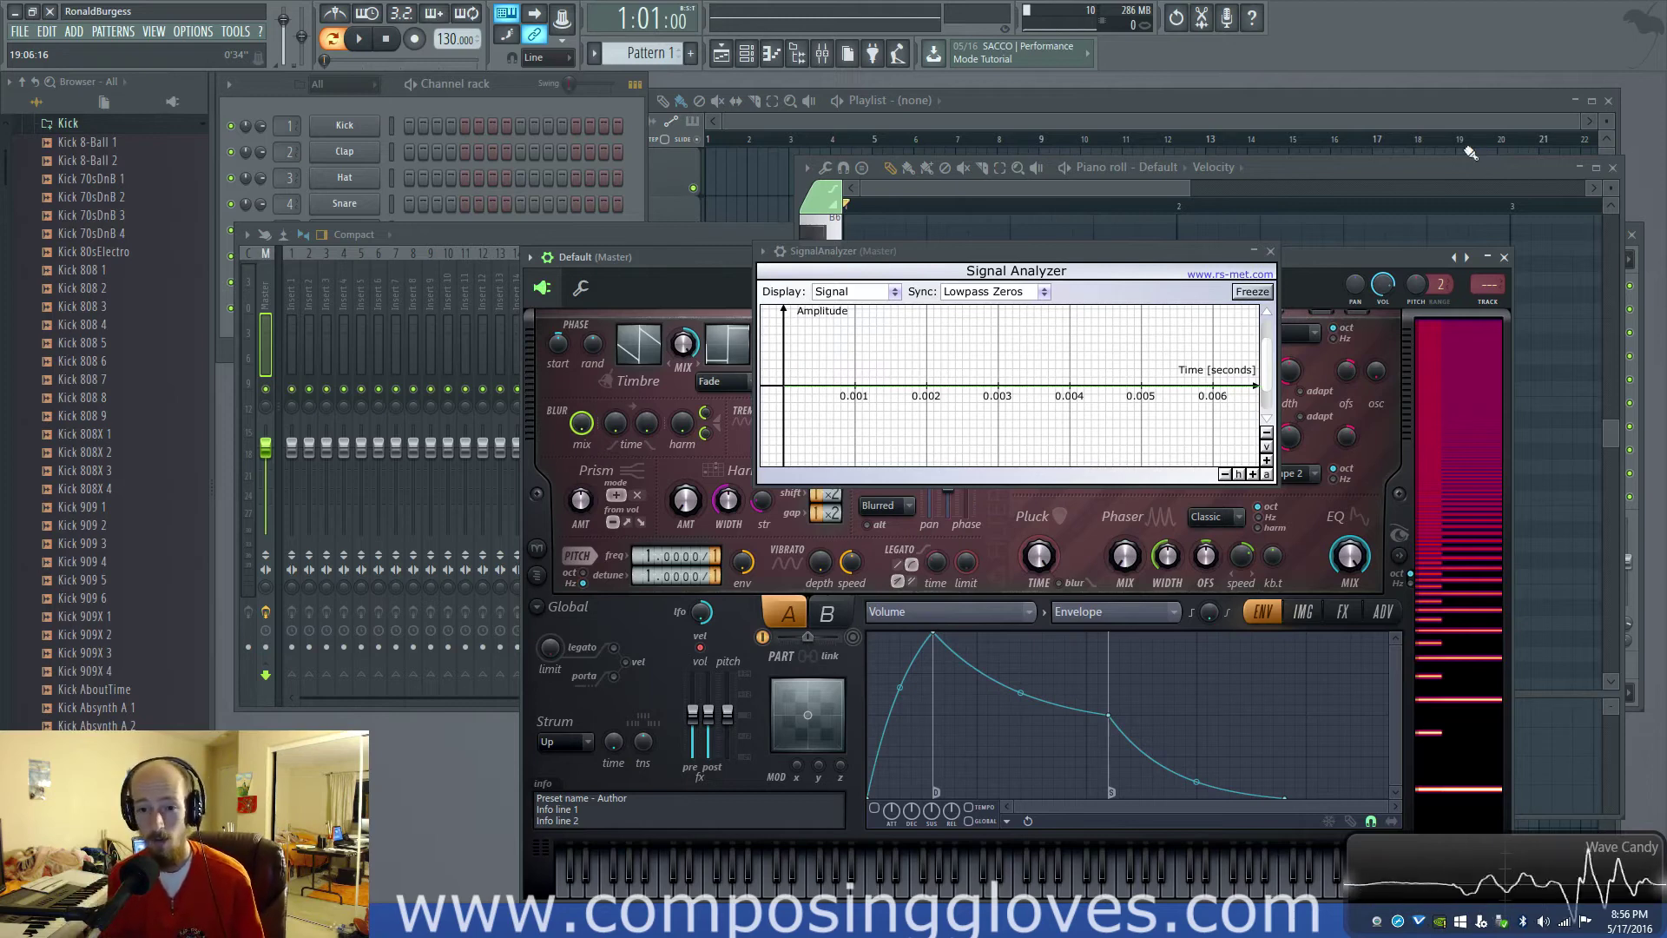
pyautogui.click(821, 53)
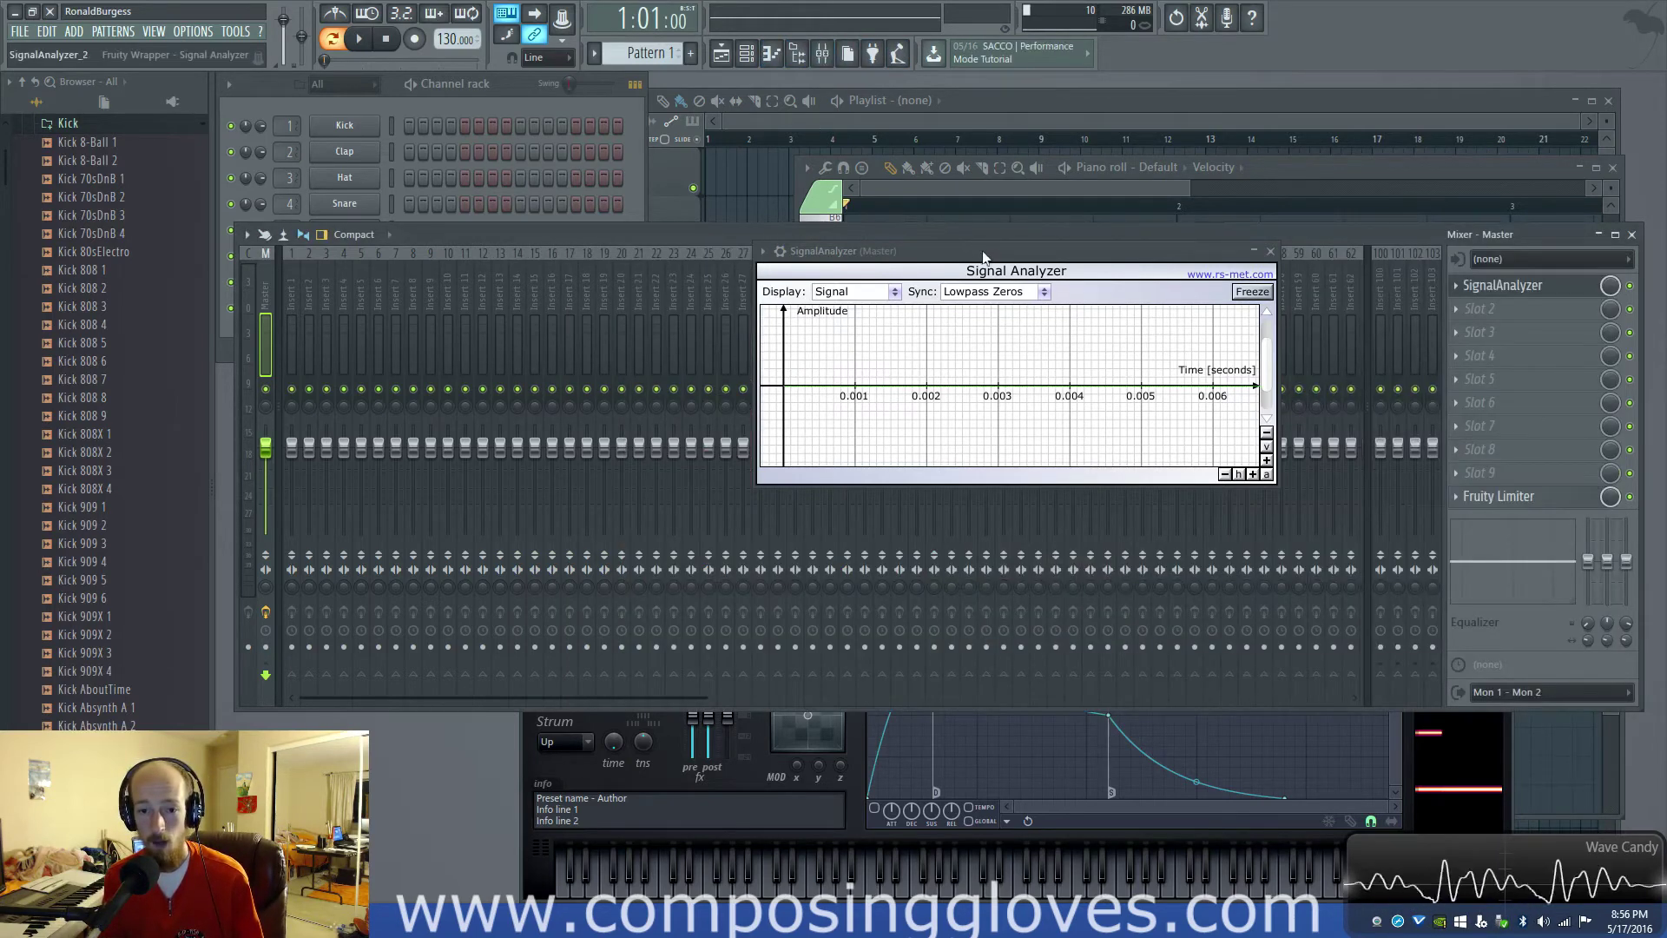
# Shift the Signal Analyzer up-left and load Hardcore into master effect slot 2
pyautogui.moveTo(984, 257); pyautogui.dragTo(739, 168)
pyautogui.click(1494, 309)
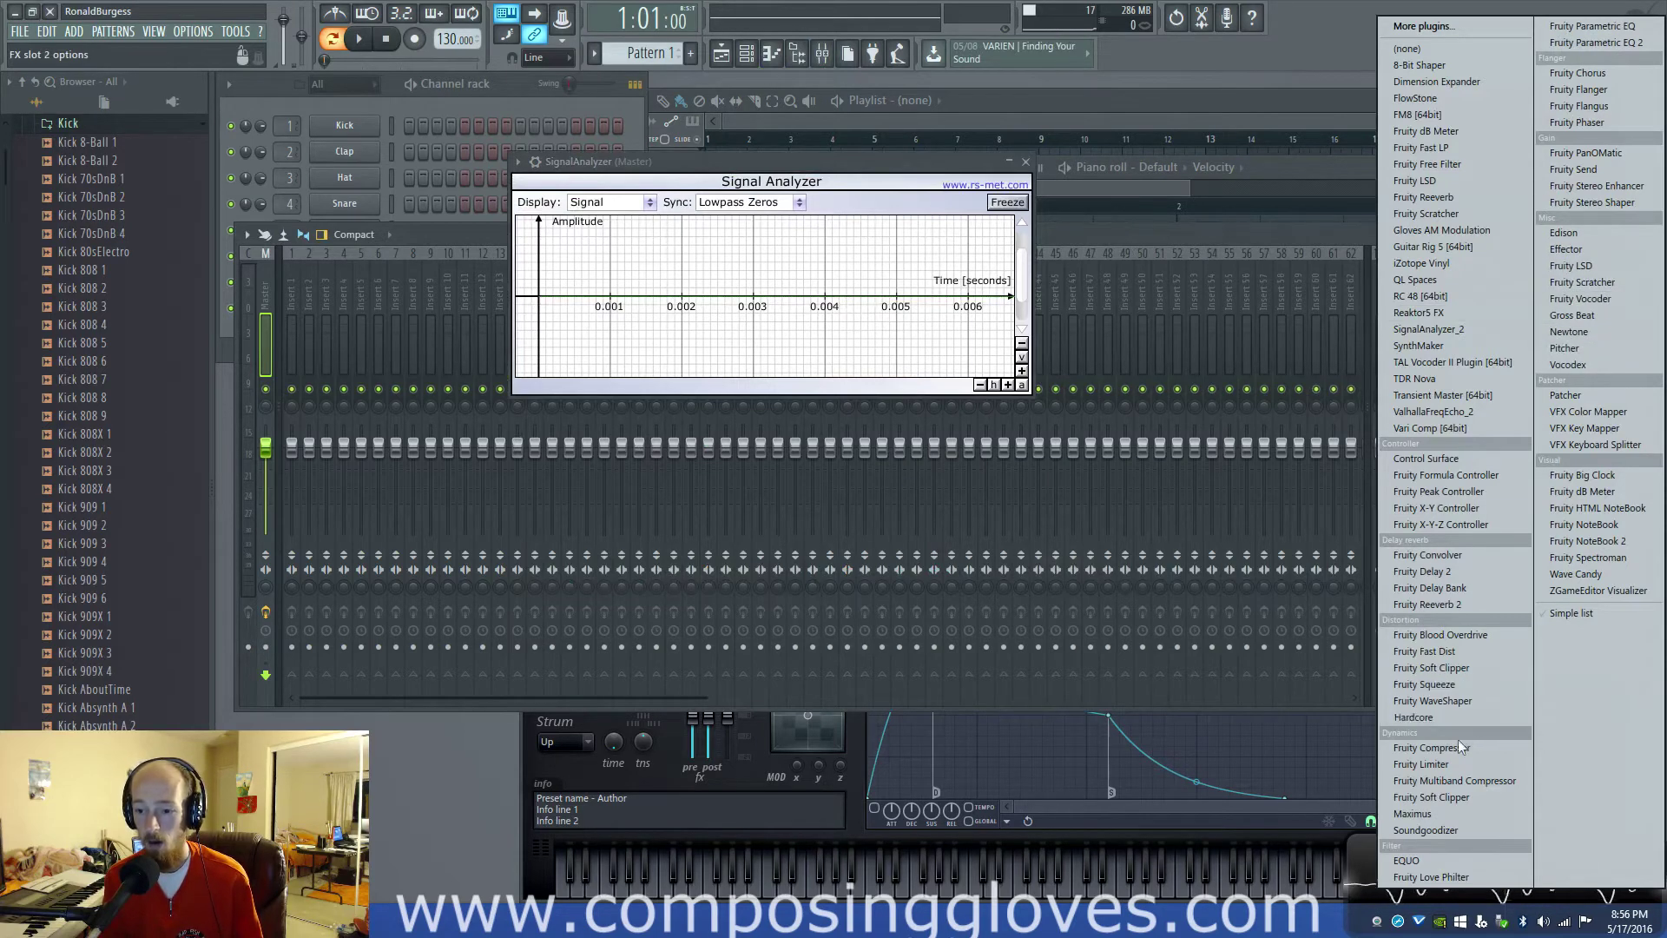
pyautogui.click(1467, 717)
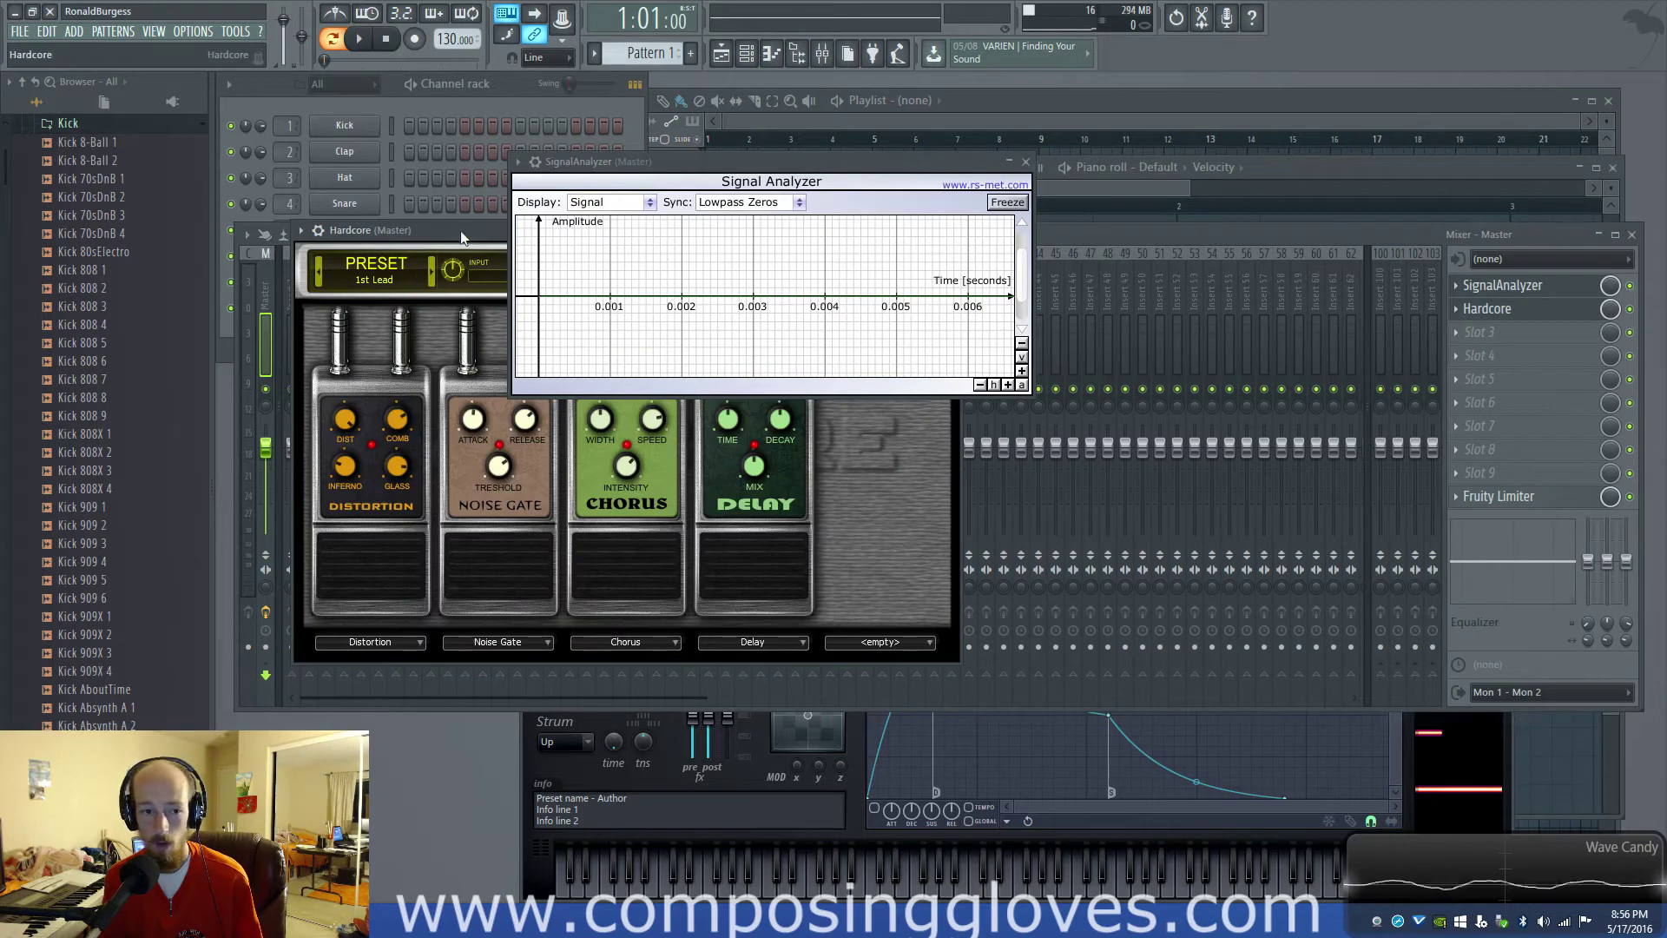
# Place the Hardcore pedalboard over the mixer and open Sytrus from channel 5 in the Channel rack
pyautogui.moveTo(463, 237); pyautogui.dragTo(1247, 438)
pyautogui.click(1394, 762)
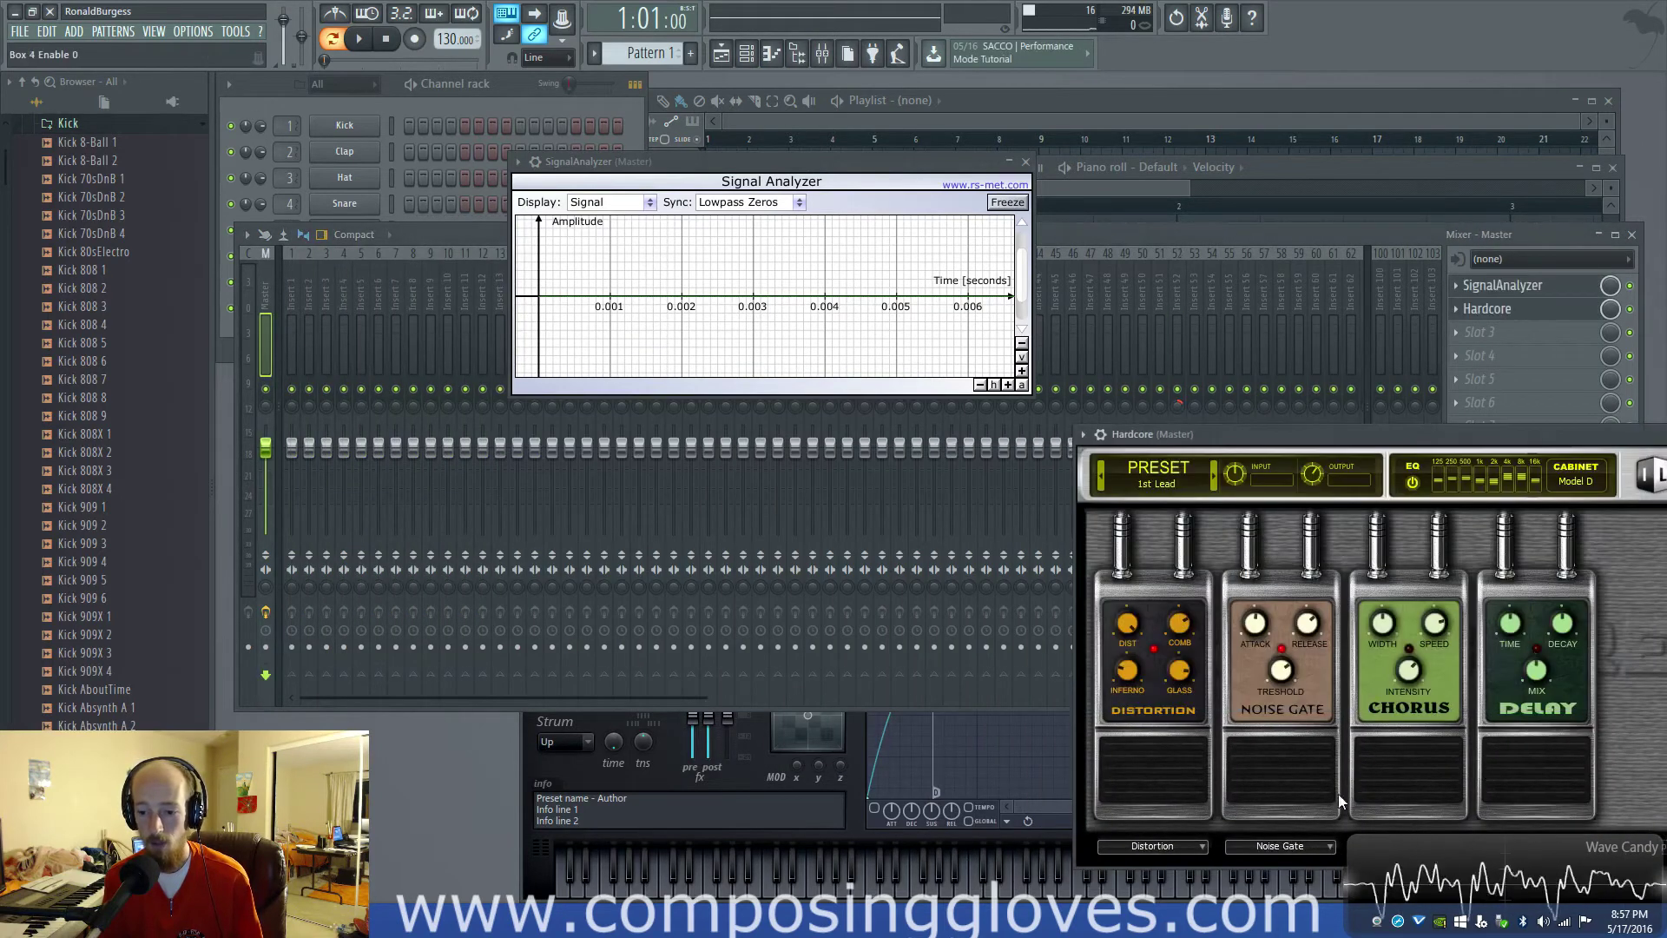
pyautogui.moveTo(1302, 434); pyautogui.dragTo(1187, 250)
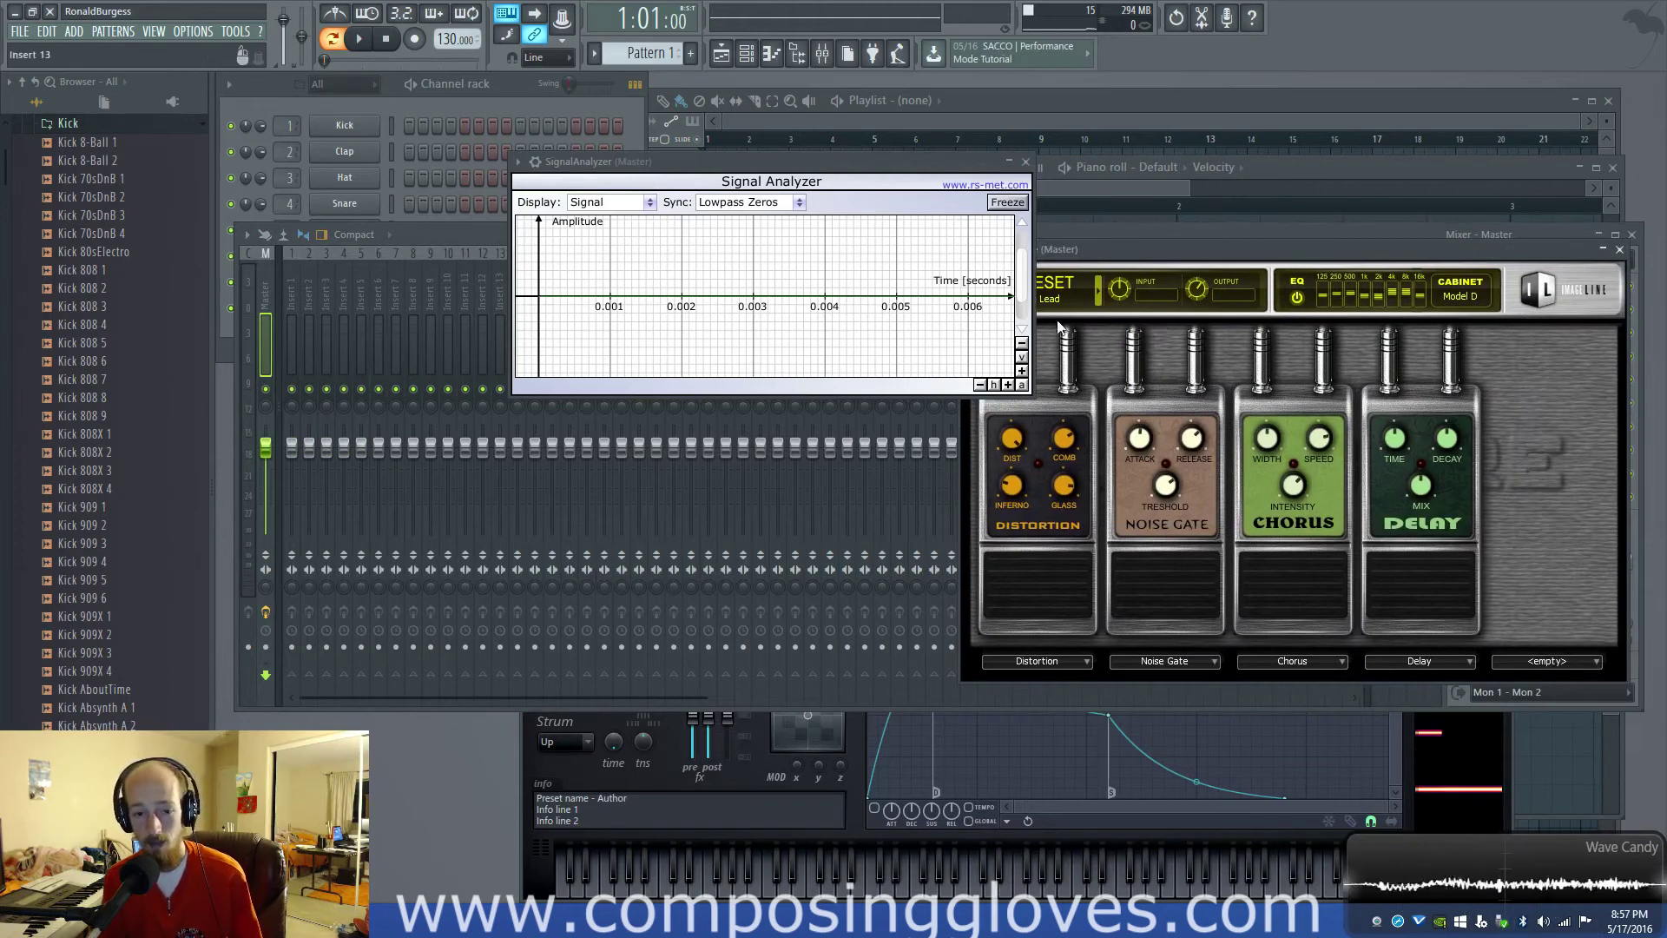
pyautogui.click(440, 116)
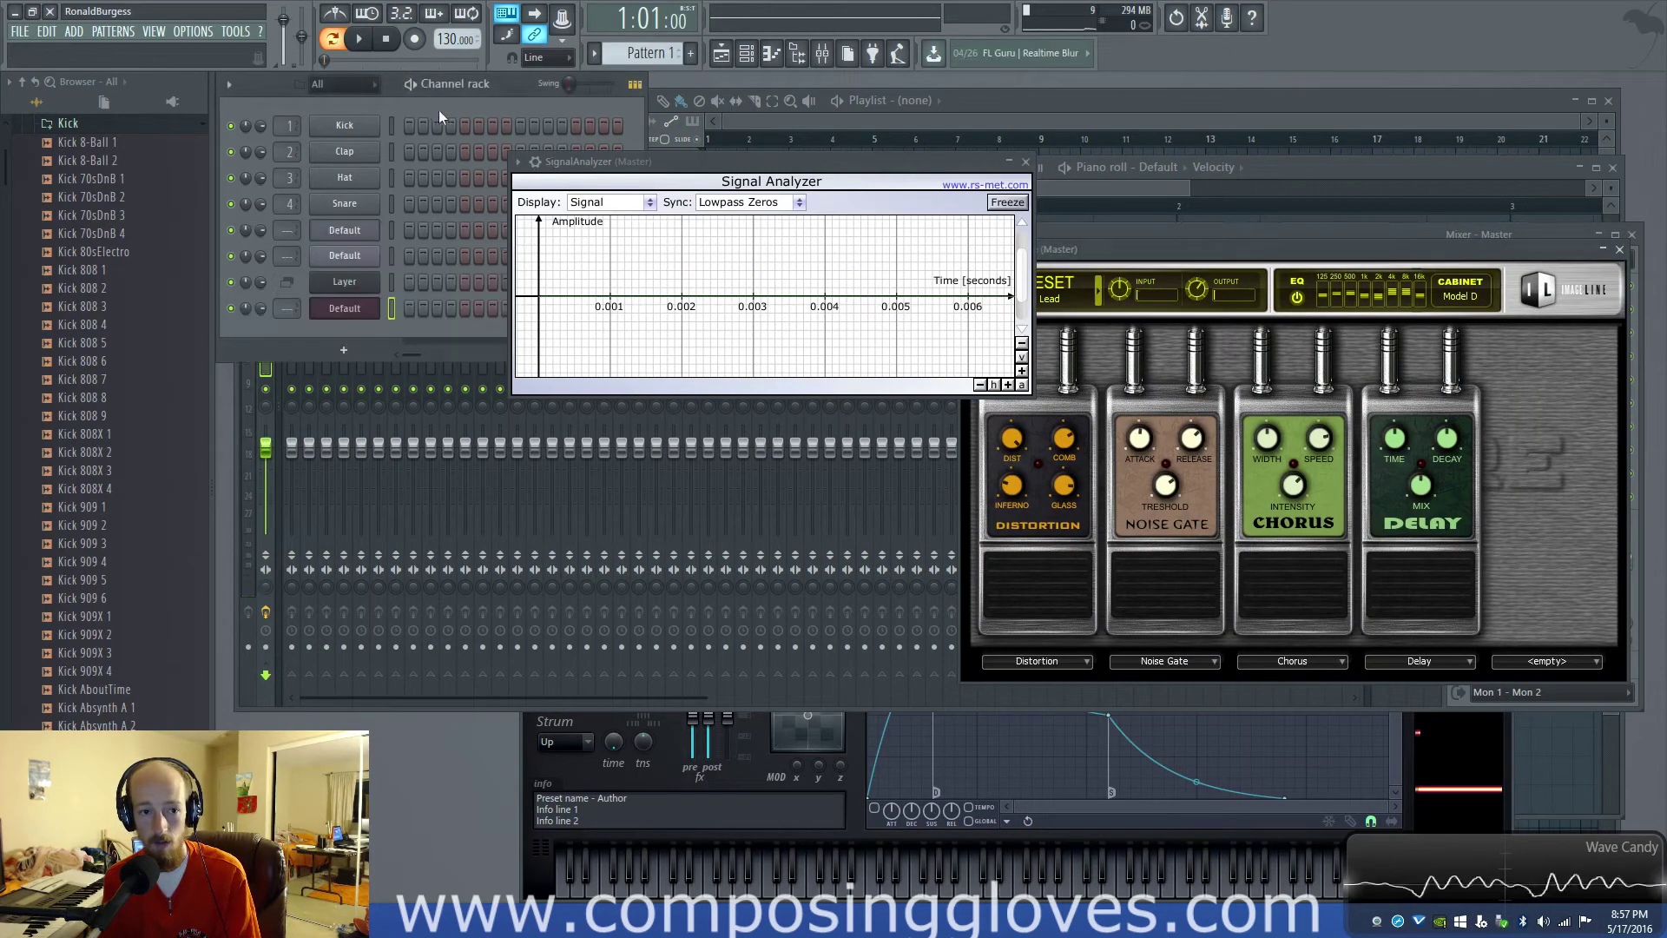
pyautogui.click(344, 229)
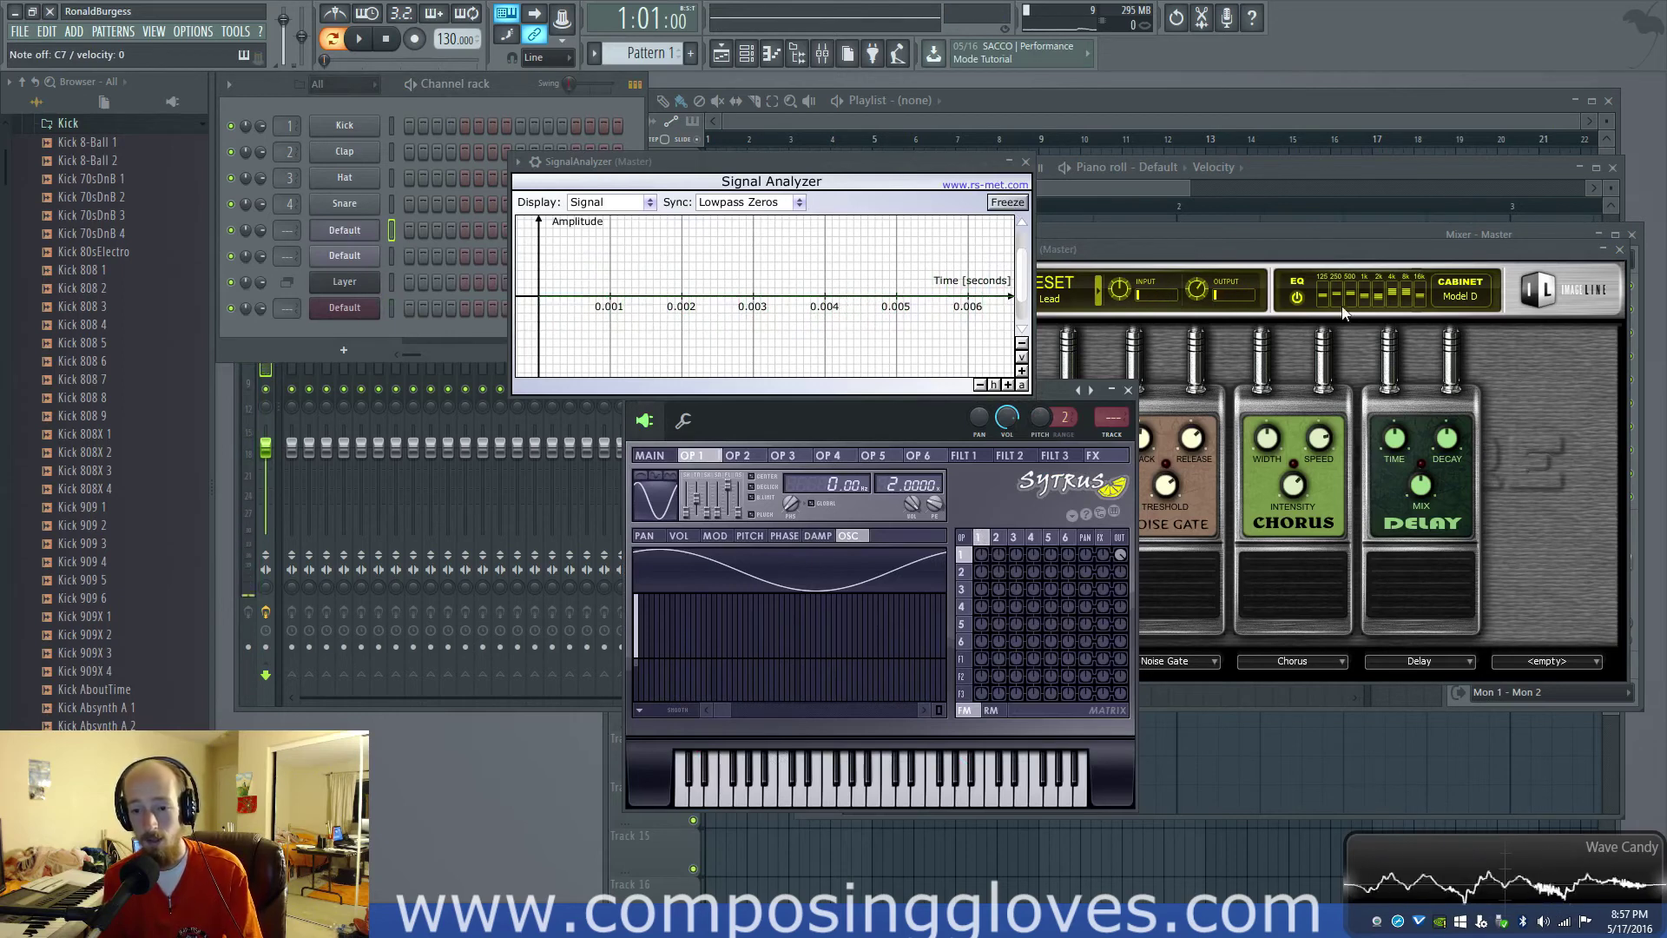
# Switch the Hardcore cabinet from Model D to Model A, then nudge the Signal Analyzer window up
pyautogui.click(1461, 296)
pyautogui.click(1559, 274)
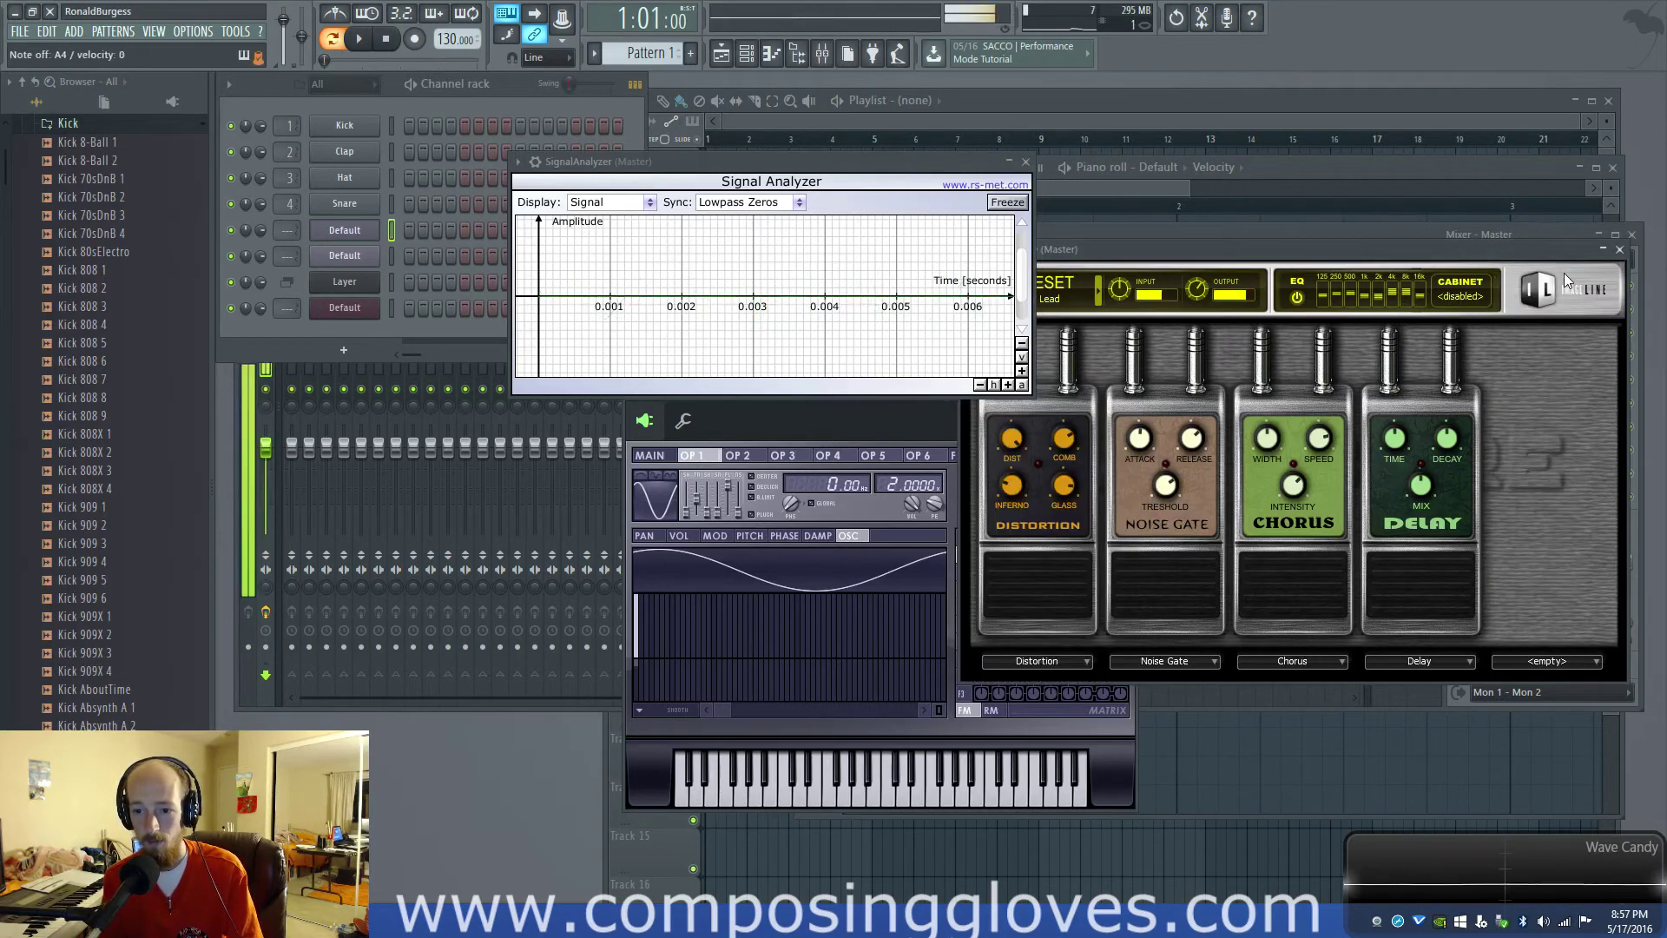
pyautogui.click(1457, 296)
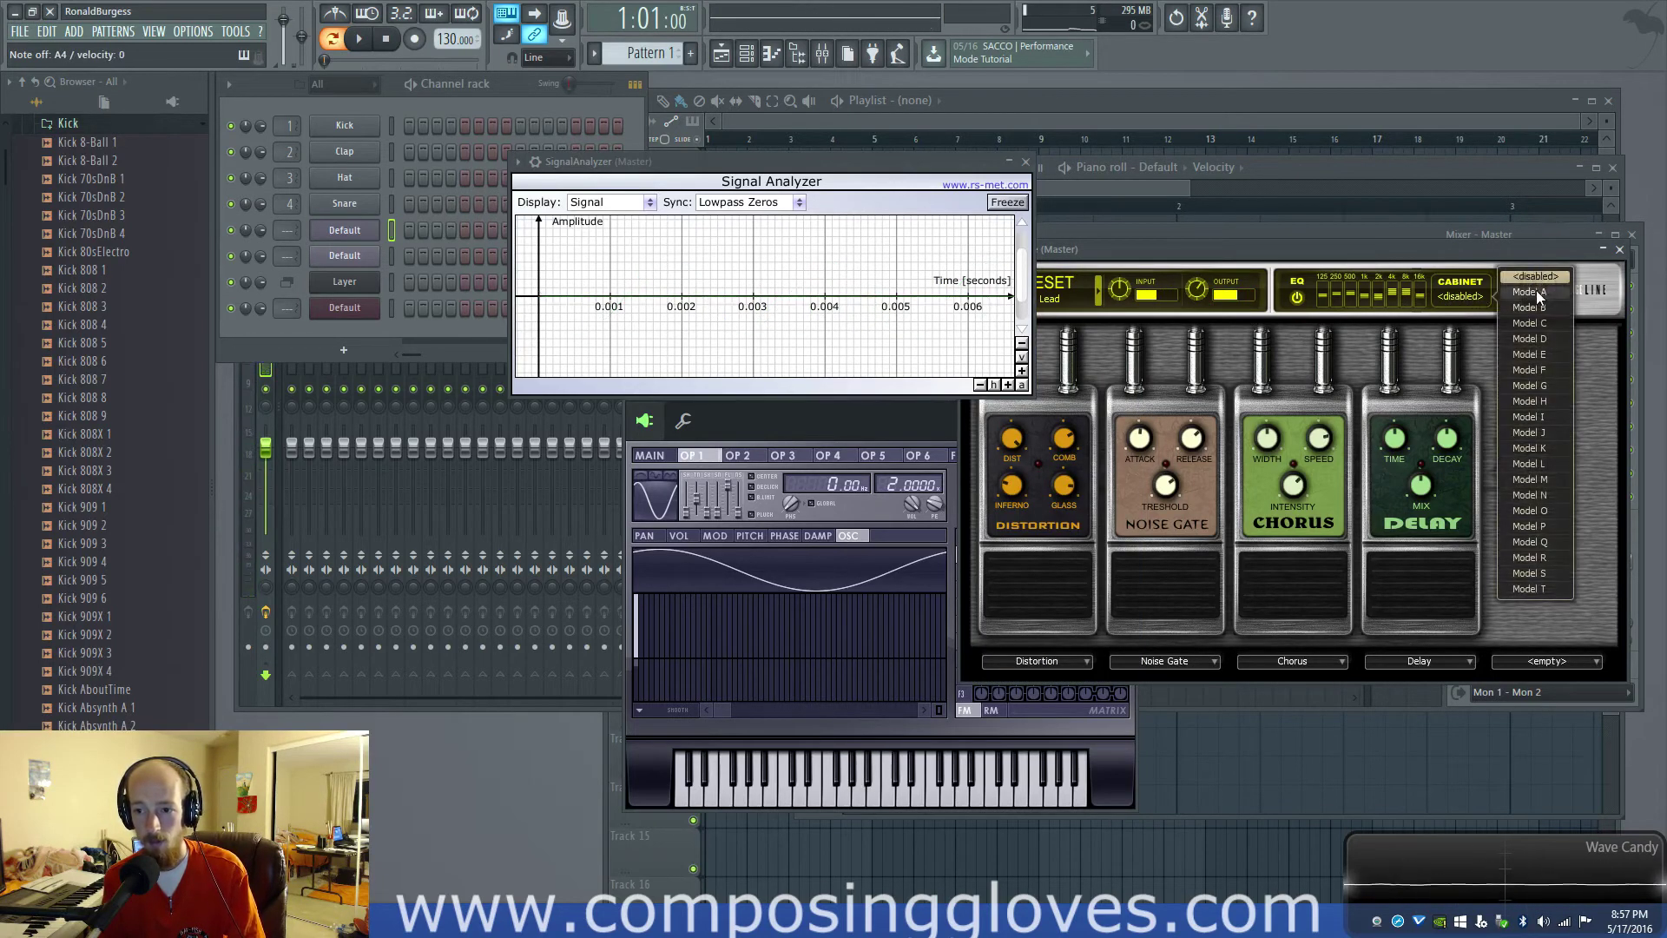
pyautogui.click(1535, 292)
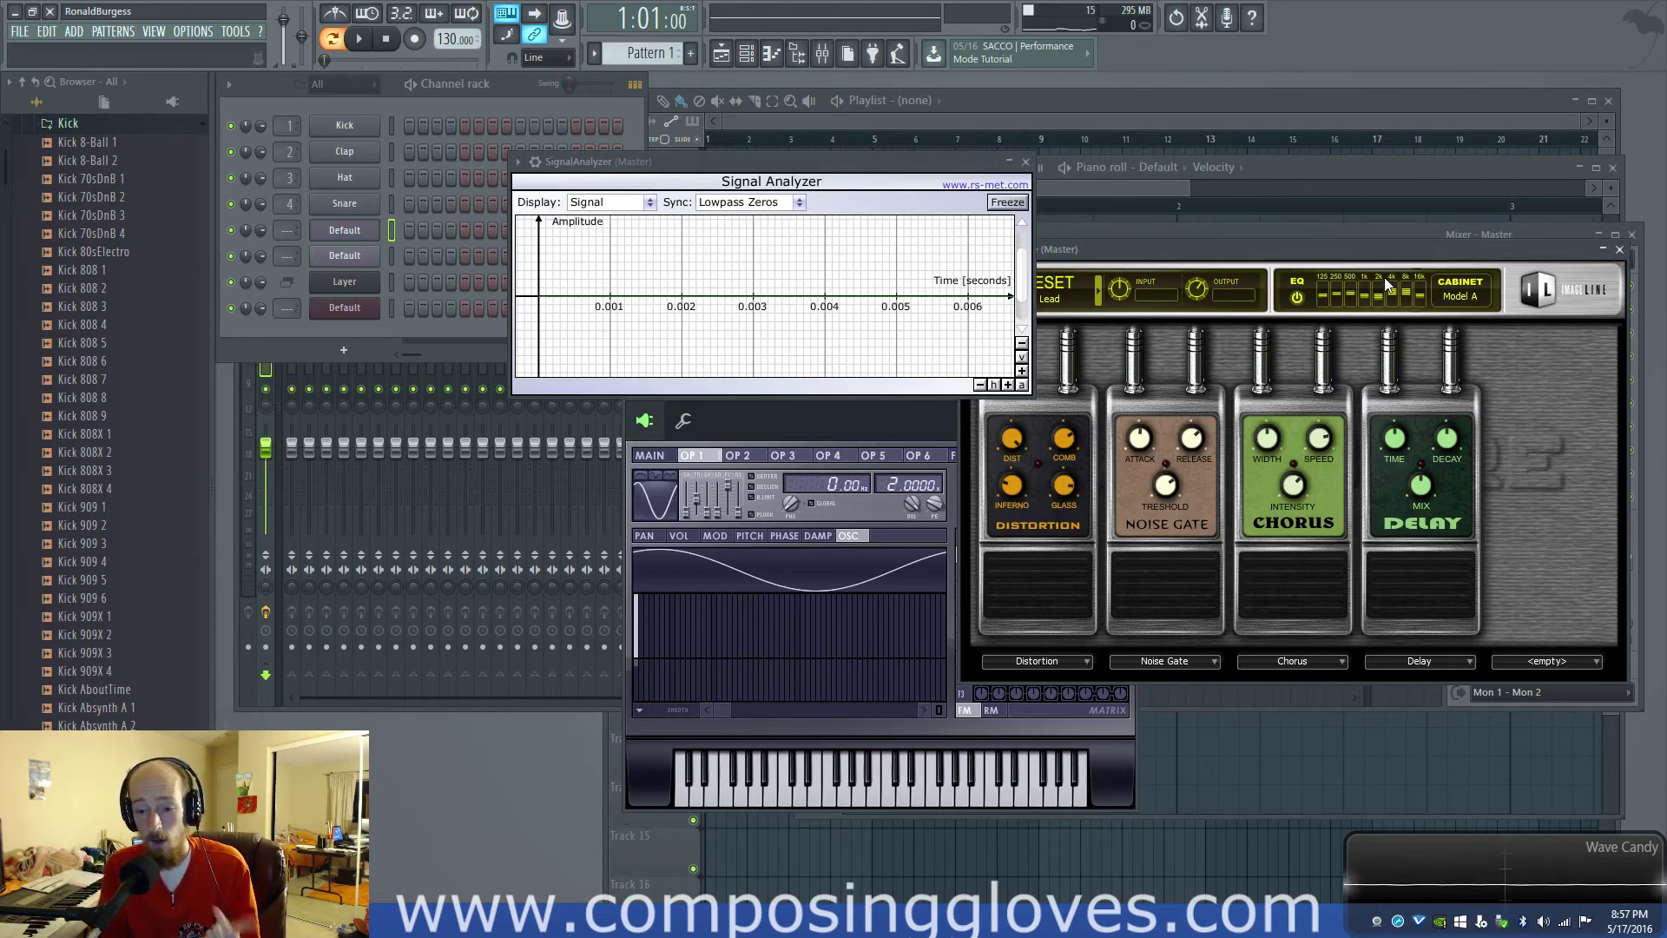
pyautogui.click(1487, 306)
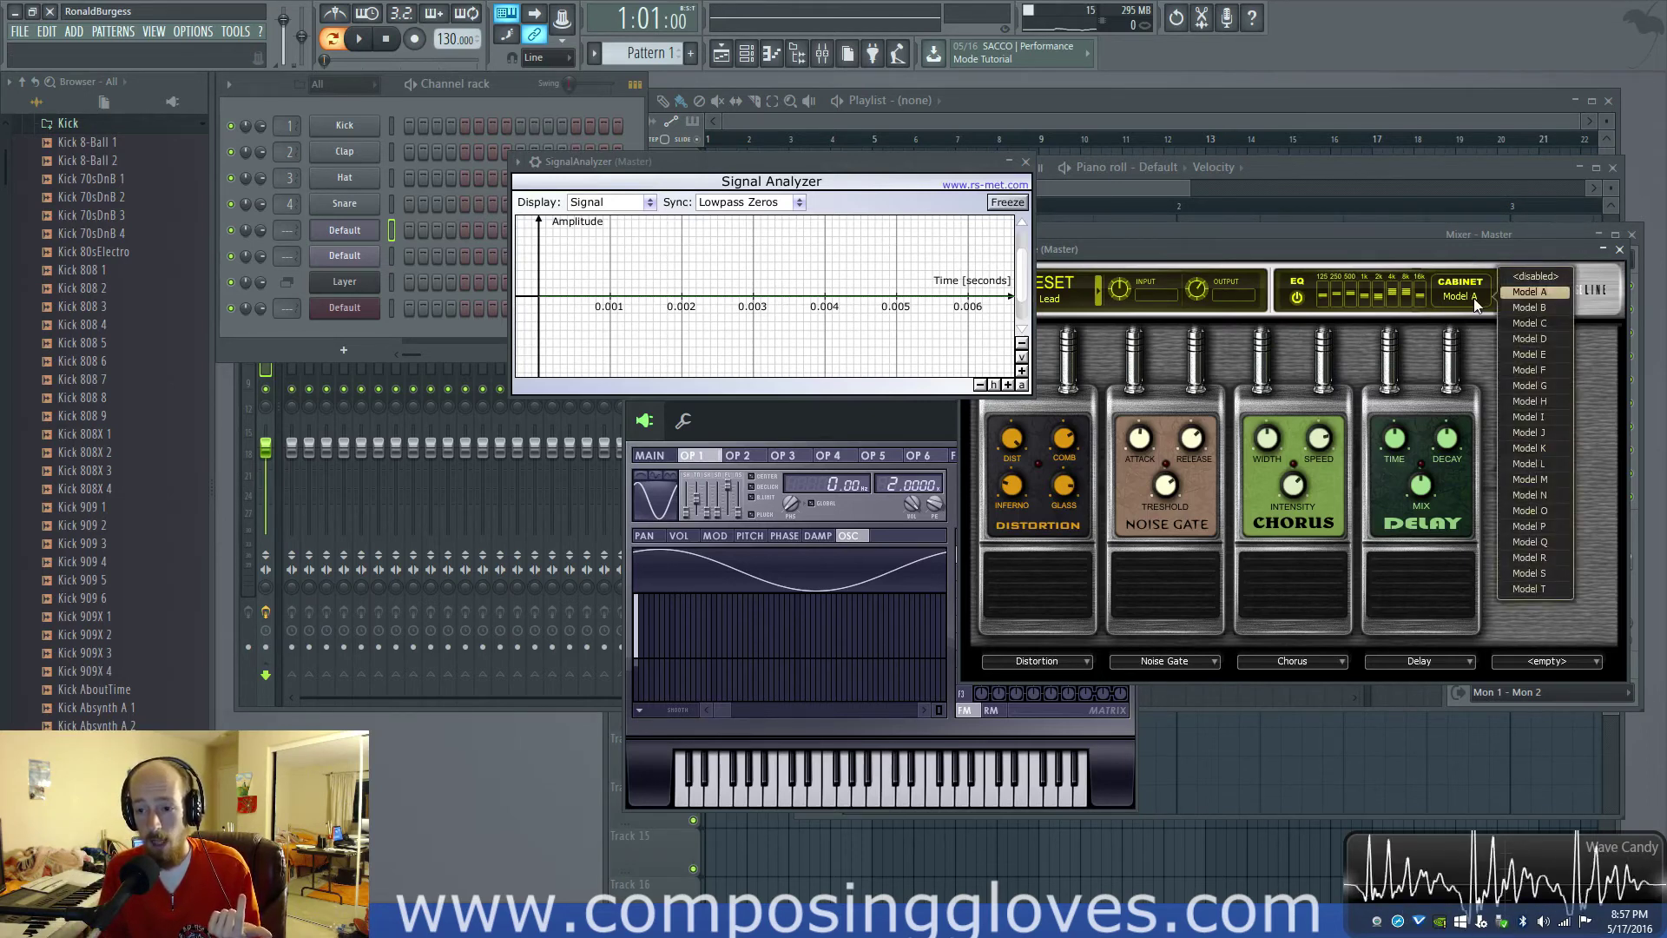
pyautogui.click(1441, 285)
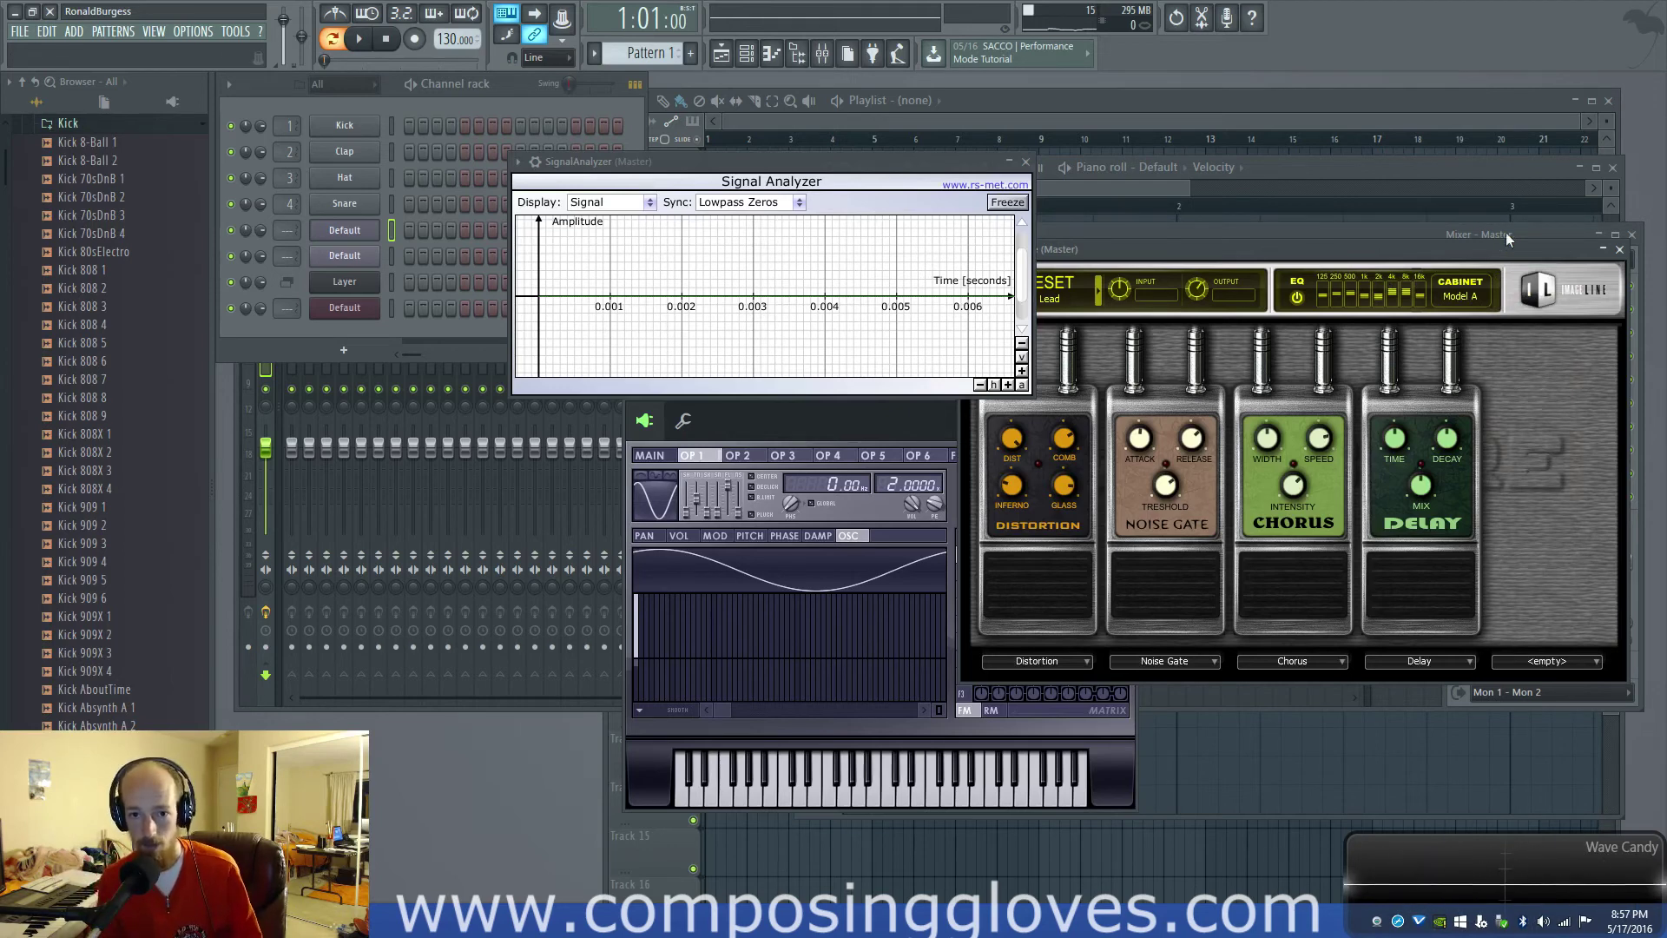
pyautogui.moveTo(694, 161); pyautogui.dragTo(735, 109)
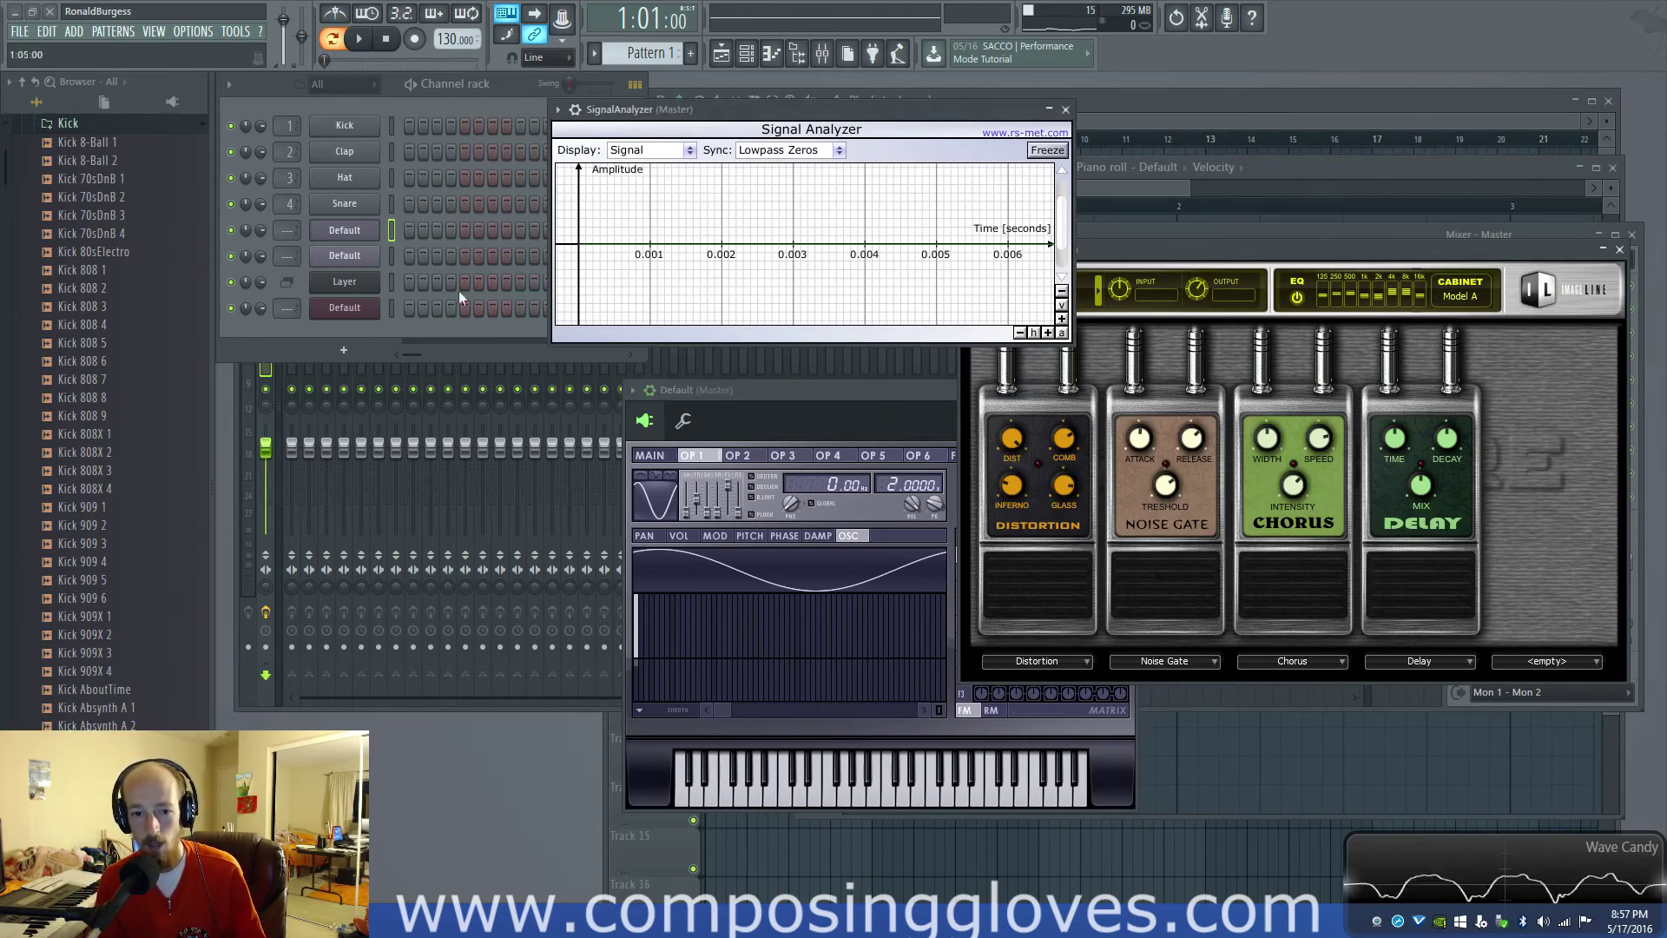
# Open Harmor from the last 'Default' channel in the Channel rack
pyautogui.click(345, 307)
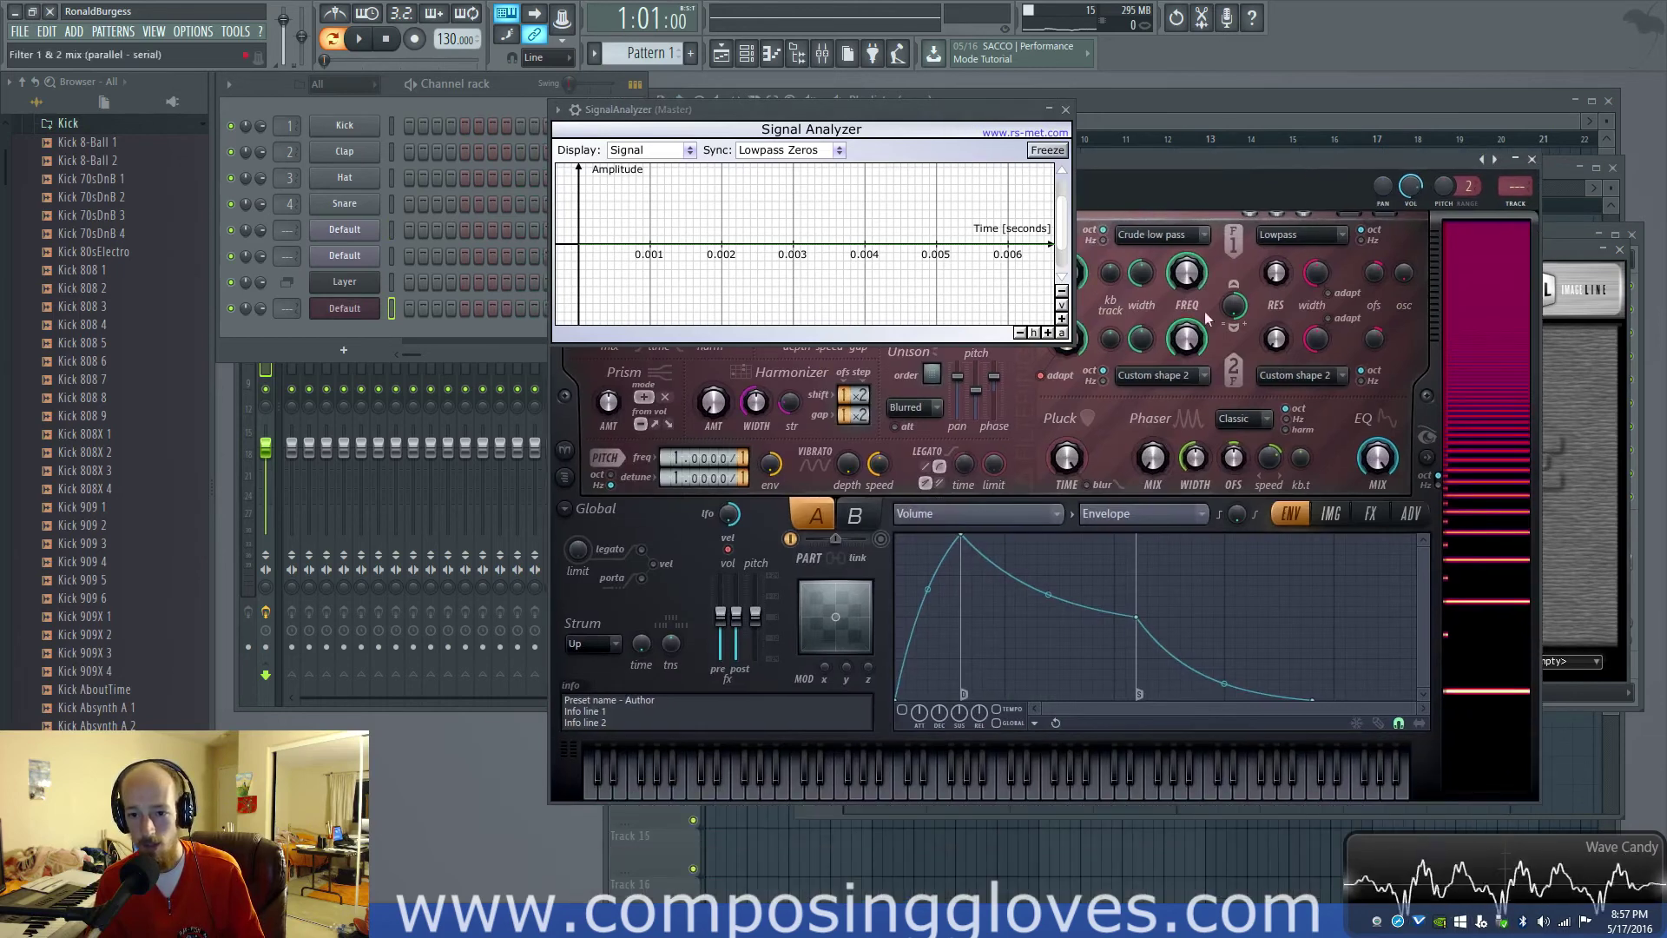